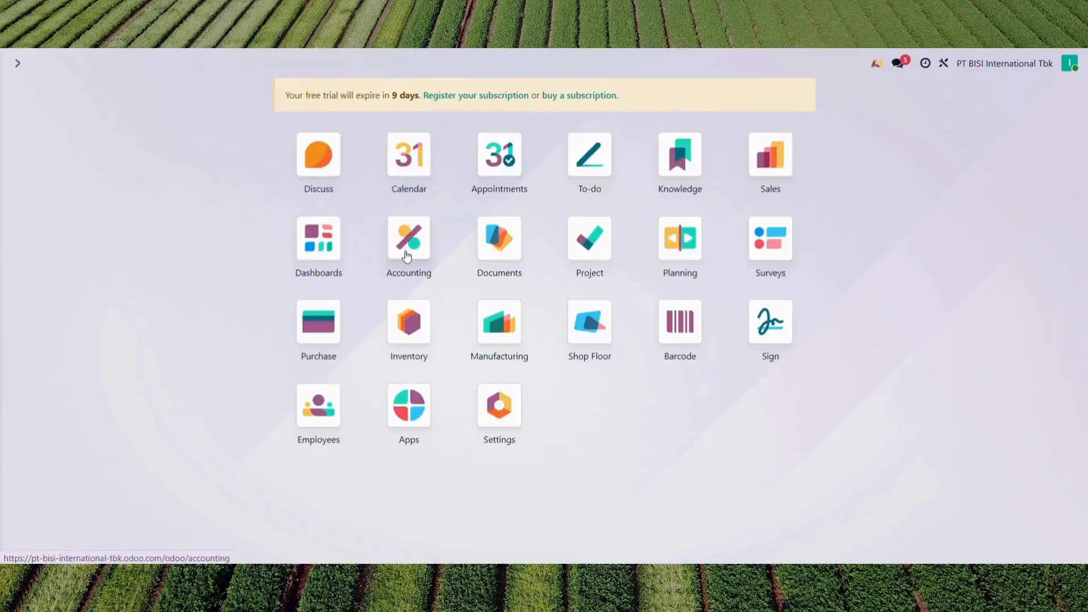
- Open the Chart of Accounts in Accounting and review the account codes, names and types from current assets through liabilities
{"action": "left_click", "coordinate": [406, 250]}
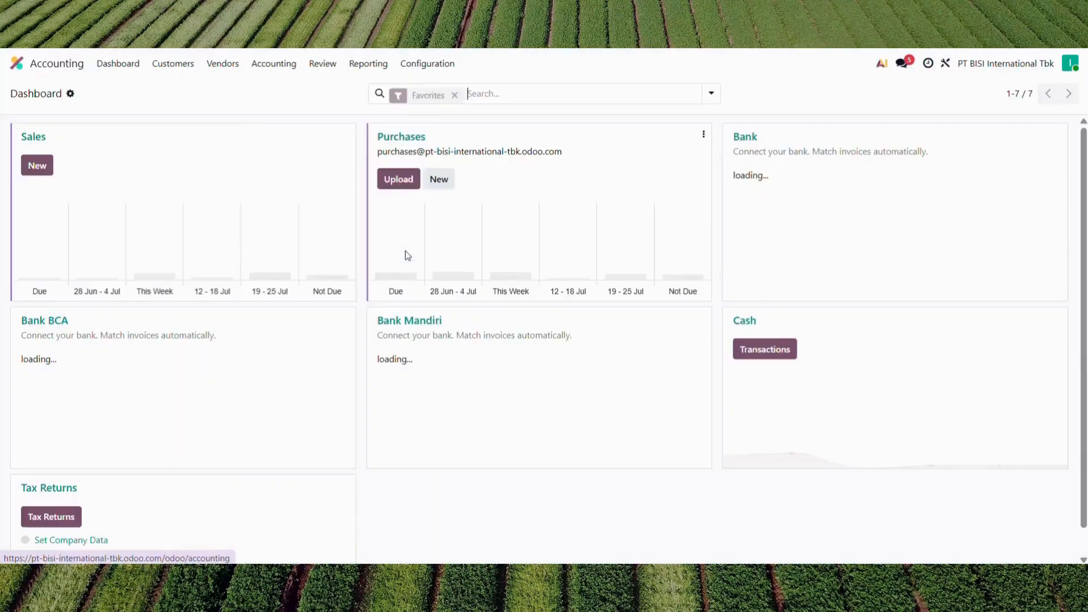
{"action": "left_click", "coordinate": [425, 67]}
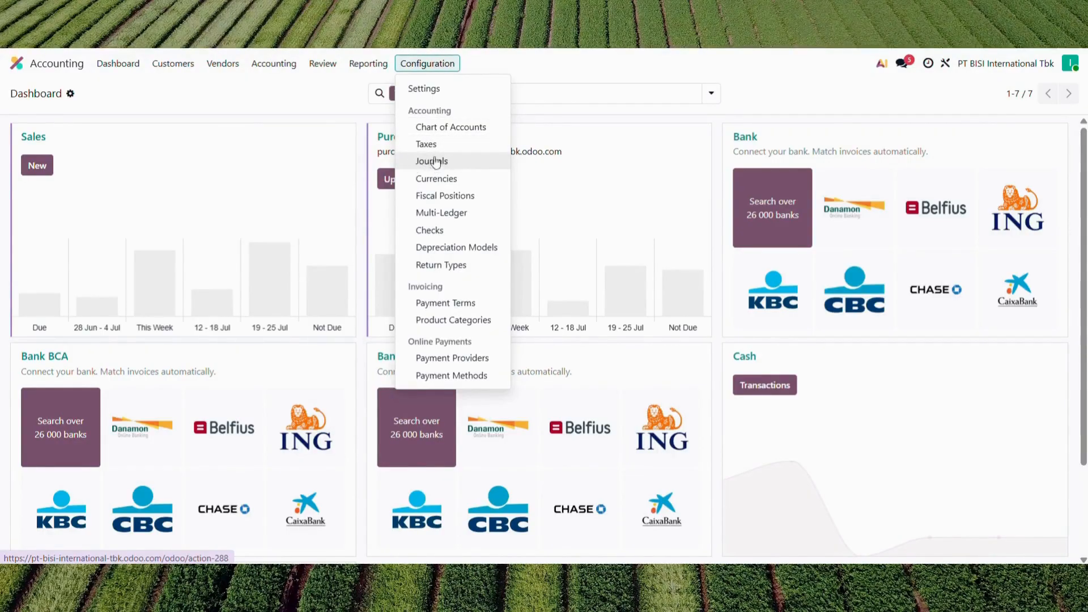
{"action": "left_click", "coordinate": [436, 129]}
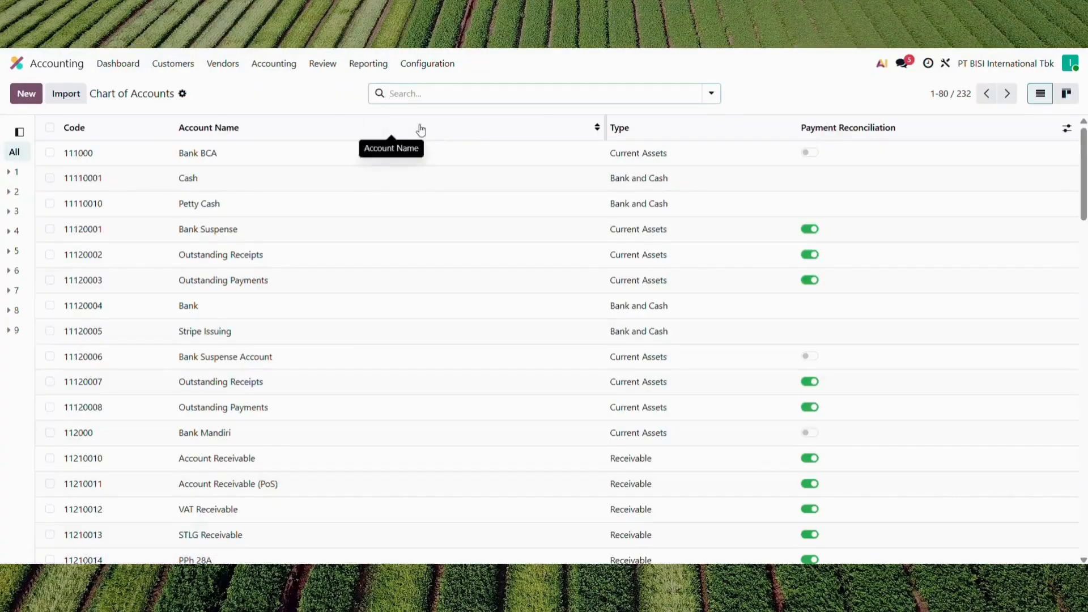
{"action": "scroll", "coordinate": [343, 287], "scroll_direction": "down", "scroll_amount": 2}
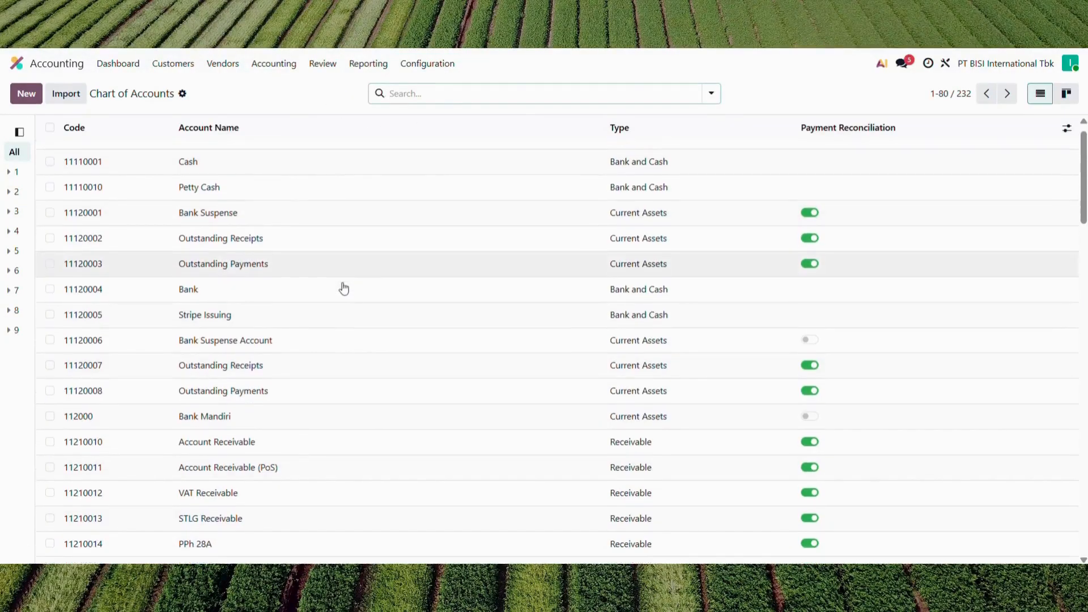
{"action": "scroll", "coordinate": [344, 288], "scroll_direction": "down", "scroll_amount": 8}
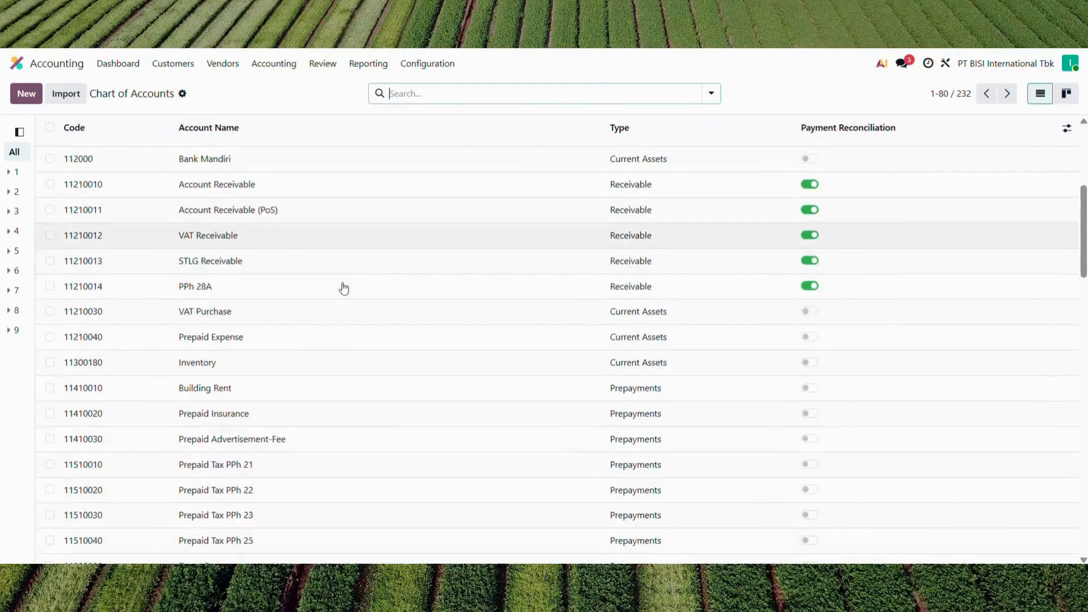
{"action": "scroll", "coordinate": [343, 288], "scroll_direction": "down", "scroll_amount": 7}
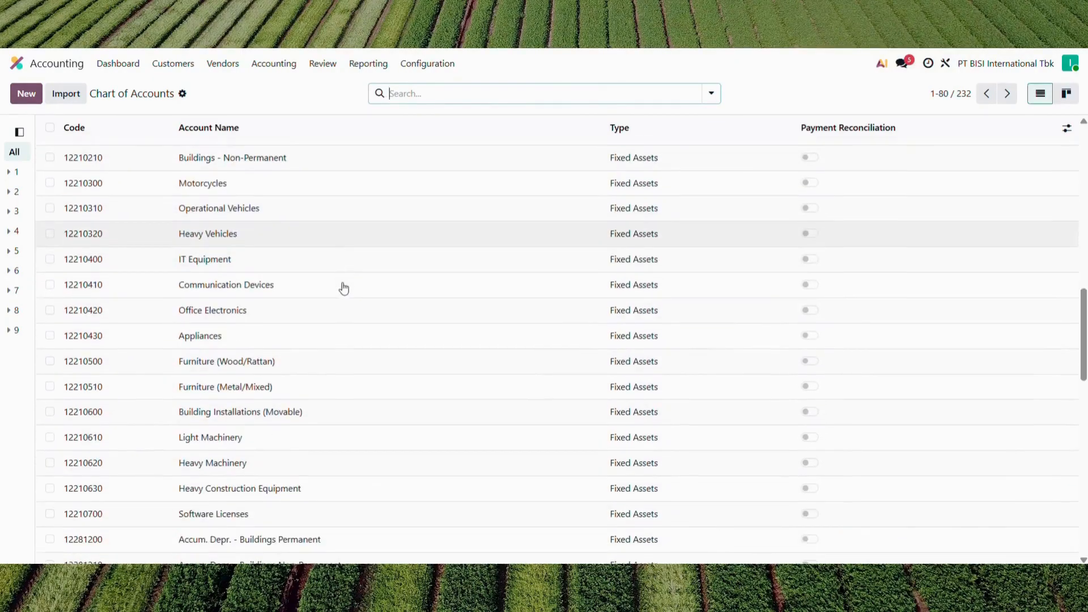
{"action": "scroll", "coordinate": [343, 287], "scroll_direction": "down", "scroll_amount": 7}
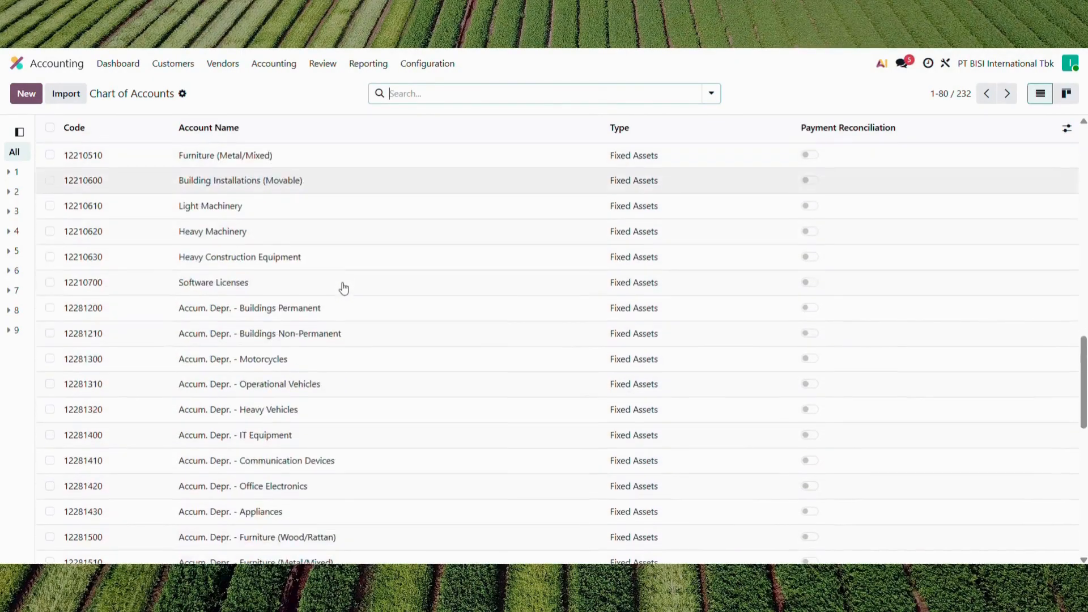
{"action": "scroll", "coordinate": [343, 287], "scroll_direction": "down", "scroll_amount": 8}
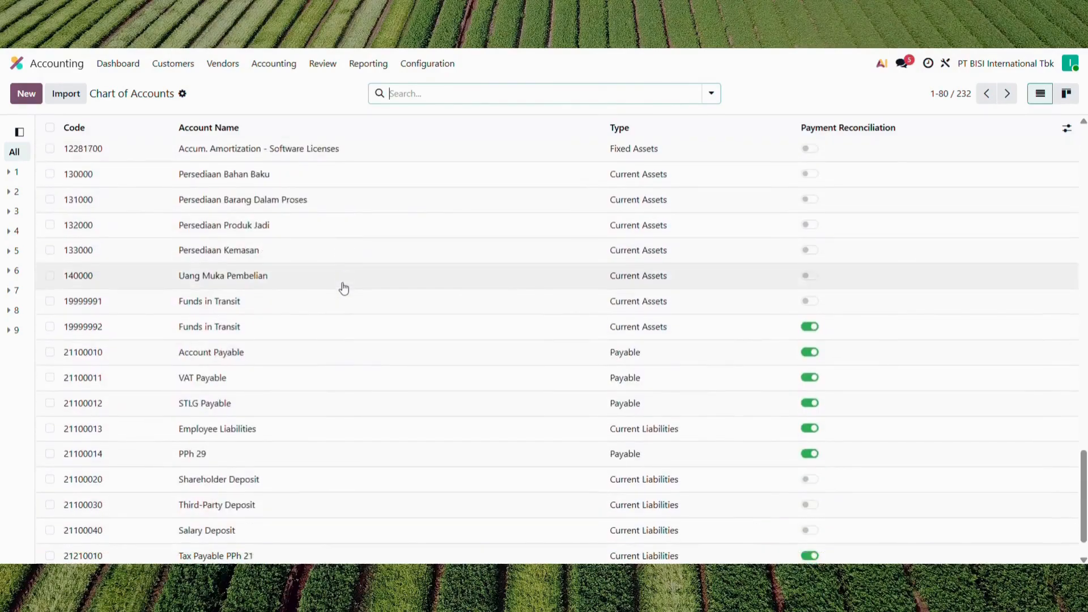
{"action": "scroll", "coordinate": [343, 287], "scroll_direction": "up", "scroll_amount": 1}
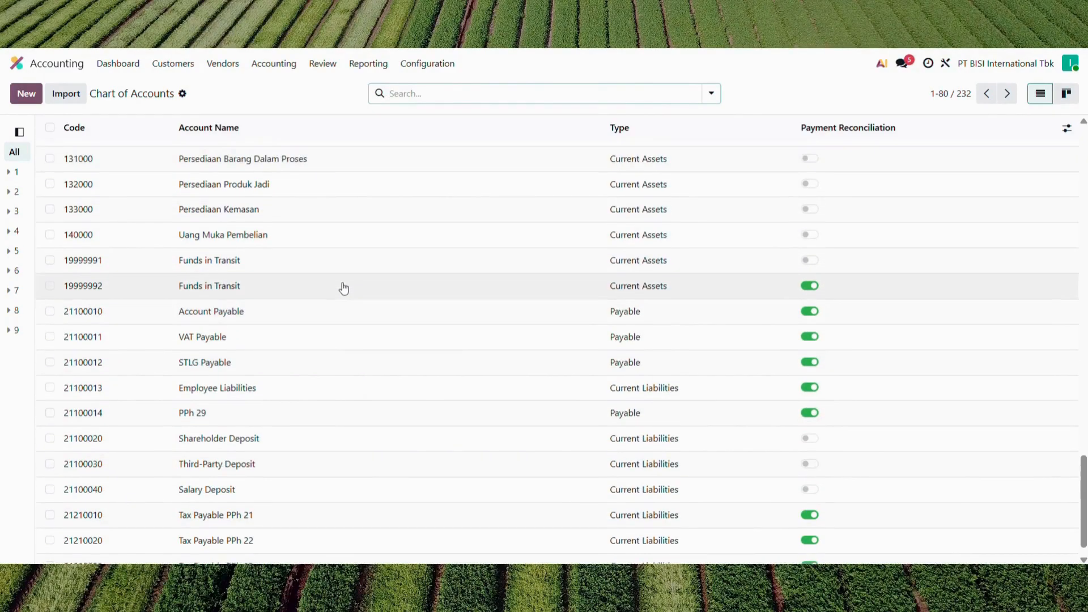
{"action": "scroll", "coordinate": [344, 288], "scroll_direction": "up", "scroll_amount": 1}
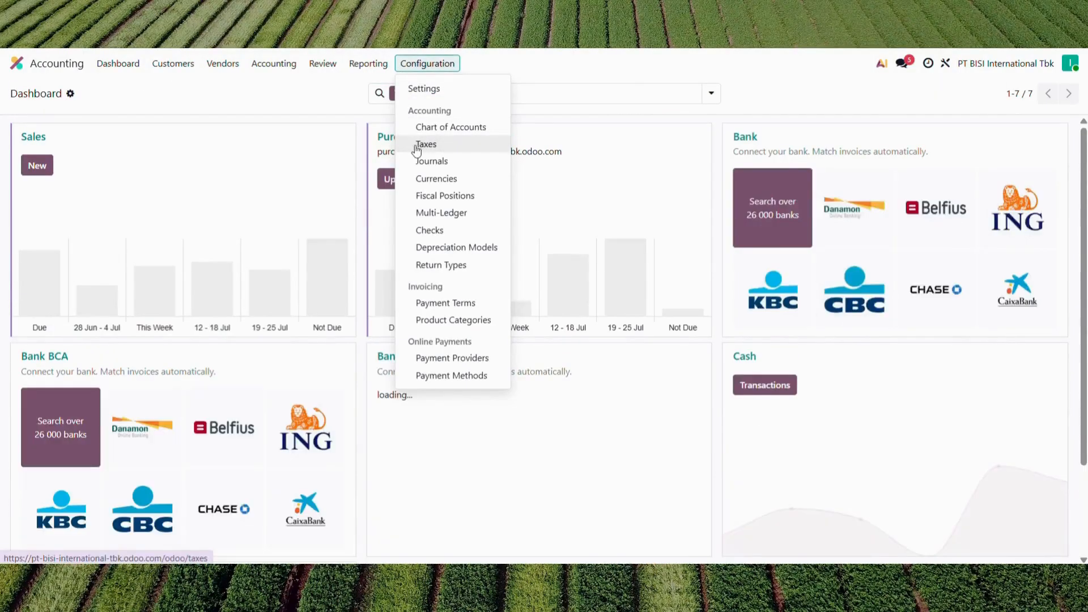
- Open the accounting Taxes list and review the configured sales and purchase taxes
{"action": "left_click", "coordinate": [417, 149]}
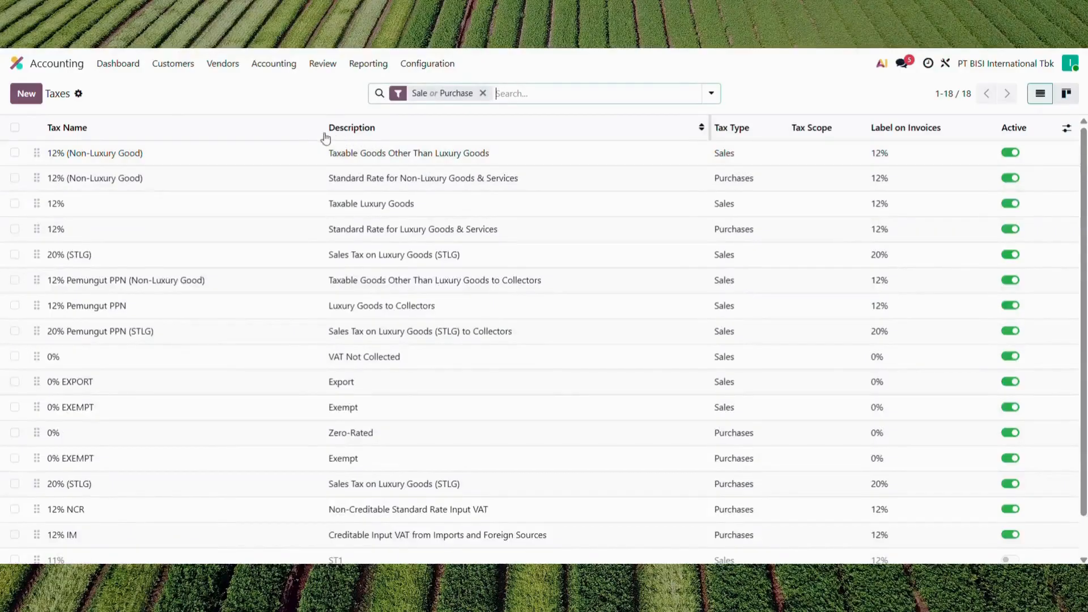
{"action": "scroll", "coordinate": [268, 245], "scroll_direction": "down", "scroll_amount": 1}
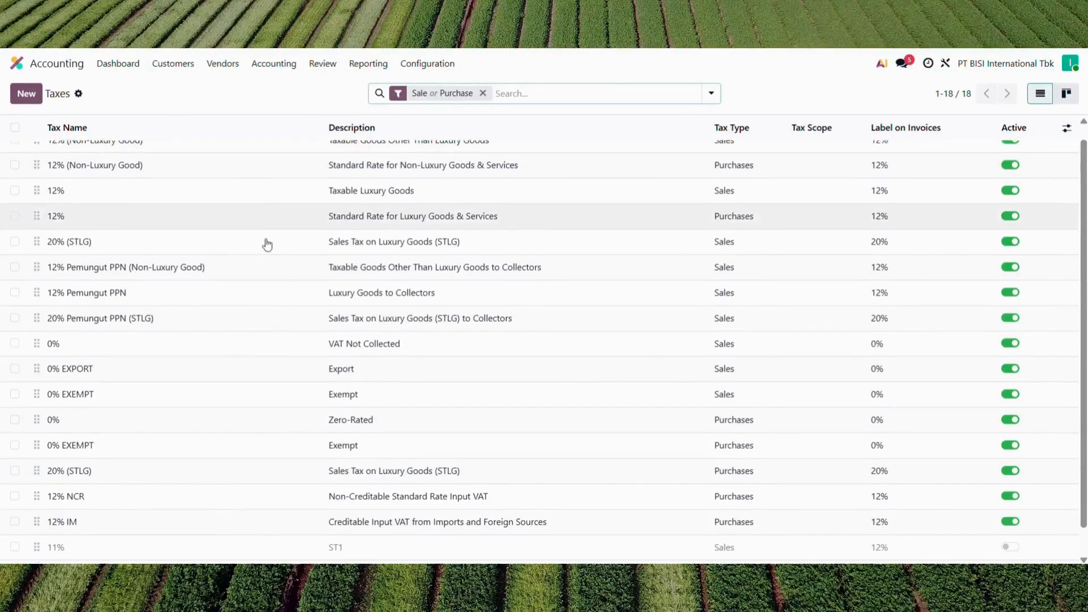
{"action": "scroll", "coordinate": [267, 245], "scroll_direction": "down", "scroll_amount": 2}
{"action": "scroll", "coordinate": [267, 244], "scroll_direction": "up", "scroll_amount": 3}
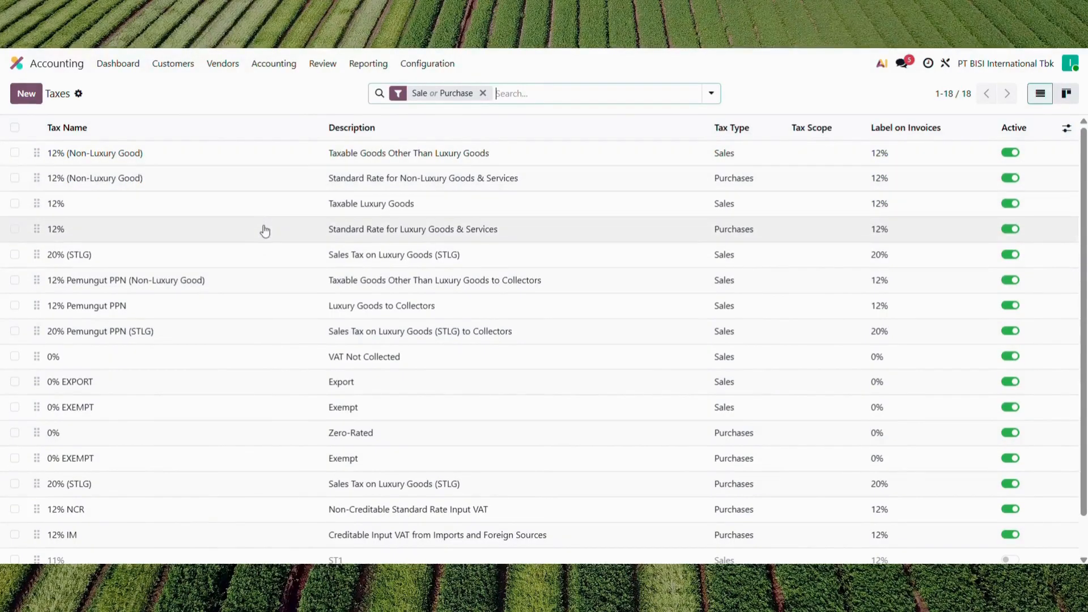
- Review the accounting Journals with their types, sequence prefixes and default accounts, and return to the app overview
{"action": "left_click", "coordinate": [419, 65]}
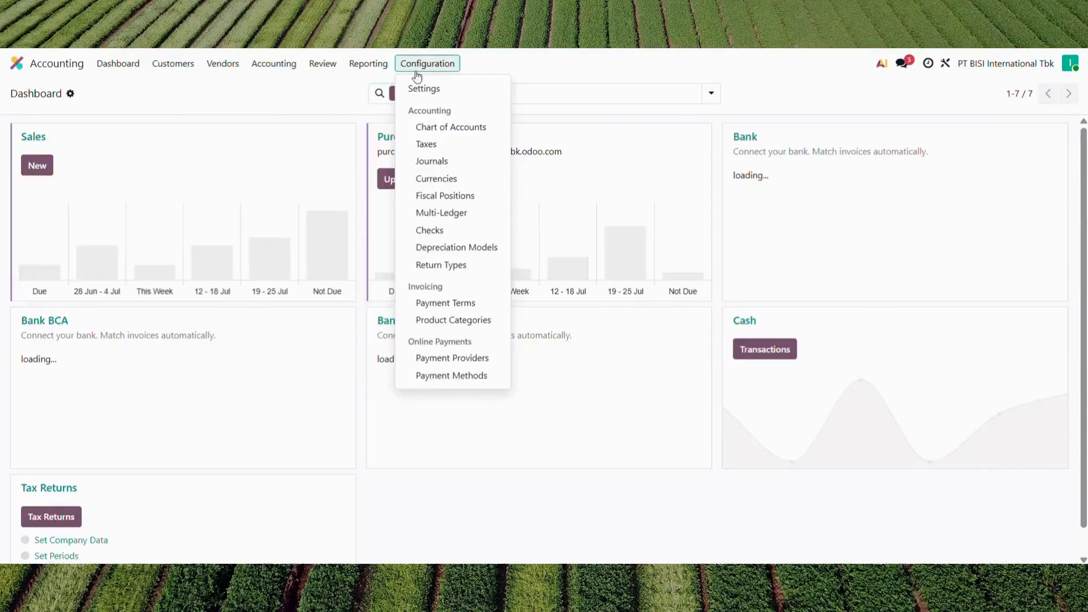
{"action": "left_click", "coordinate": [422, 161]}
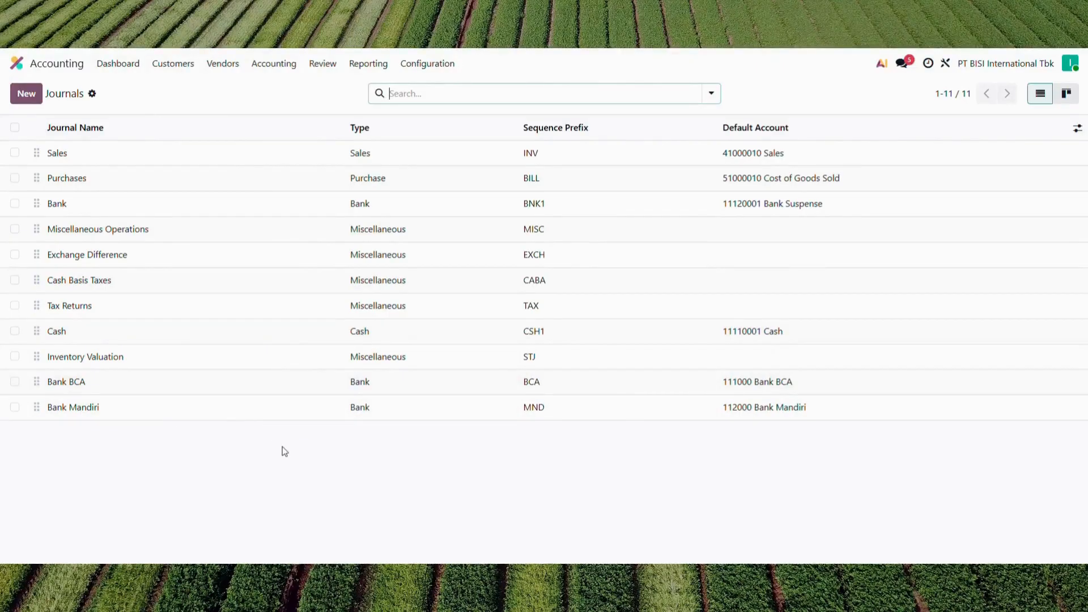
{"action": "left_click", "coordinate": [17, 64]}
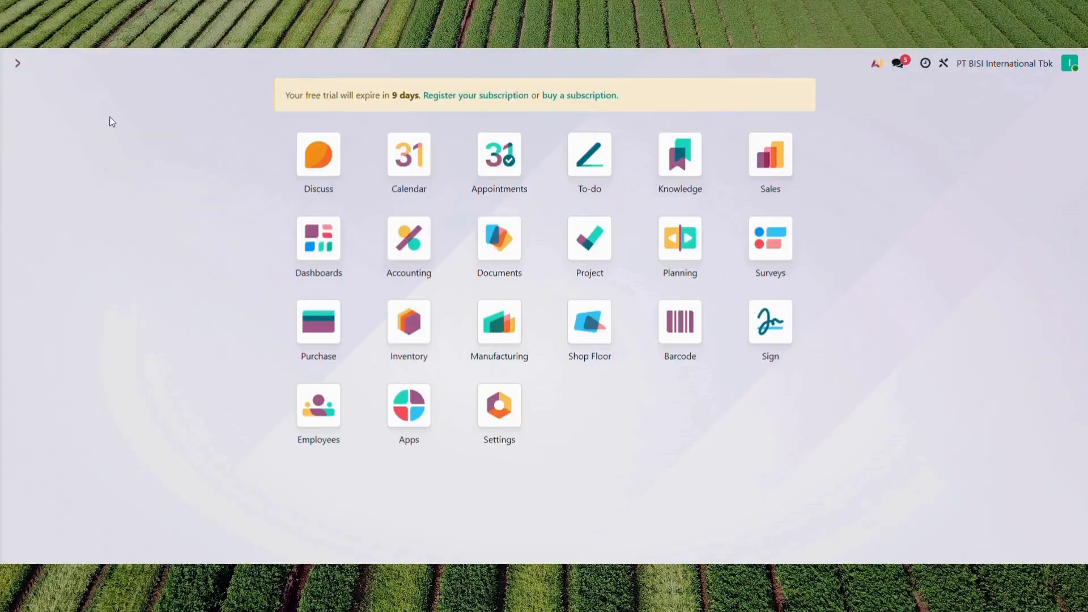
- Switch to Inventory and review its configured product categories
{"action": "left_click", "coordinate": [410, 334]}
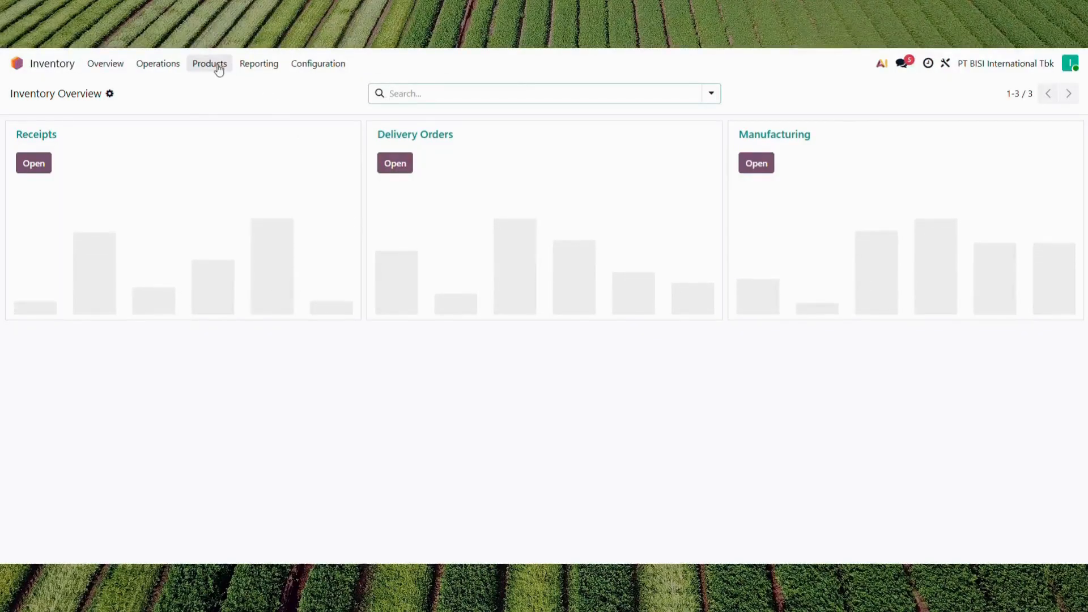
{"action": "left_click", "coordinate": [337, 72]}
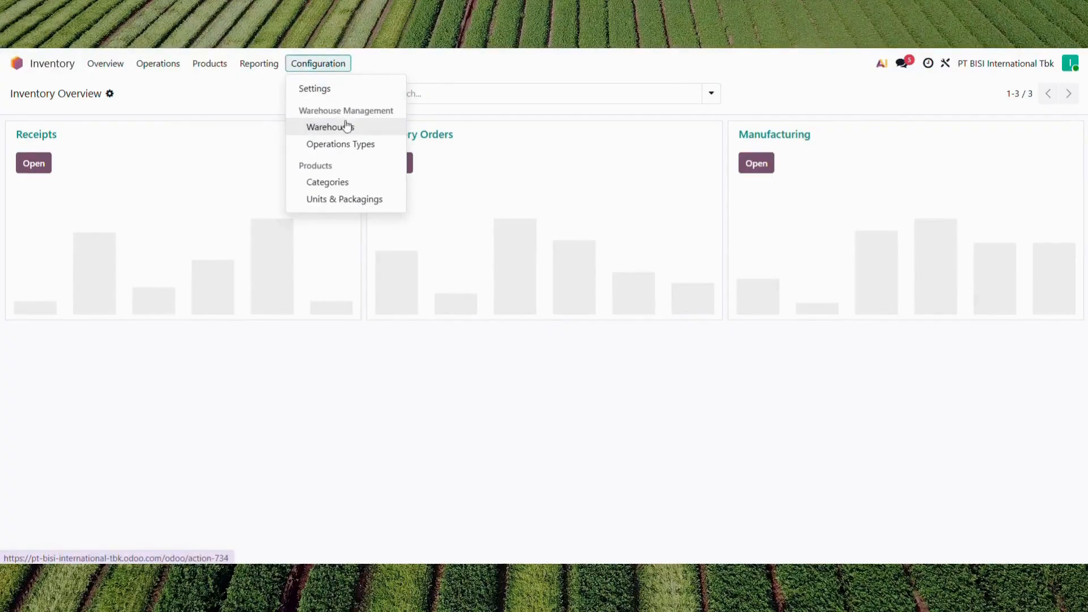
{"action": "left_click", "coordinate": [332, 187]}
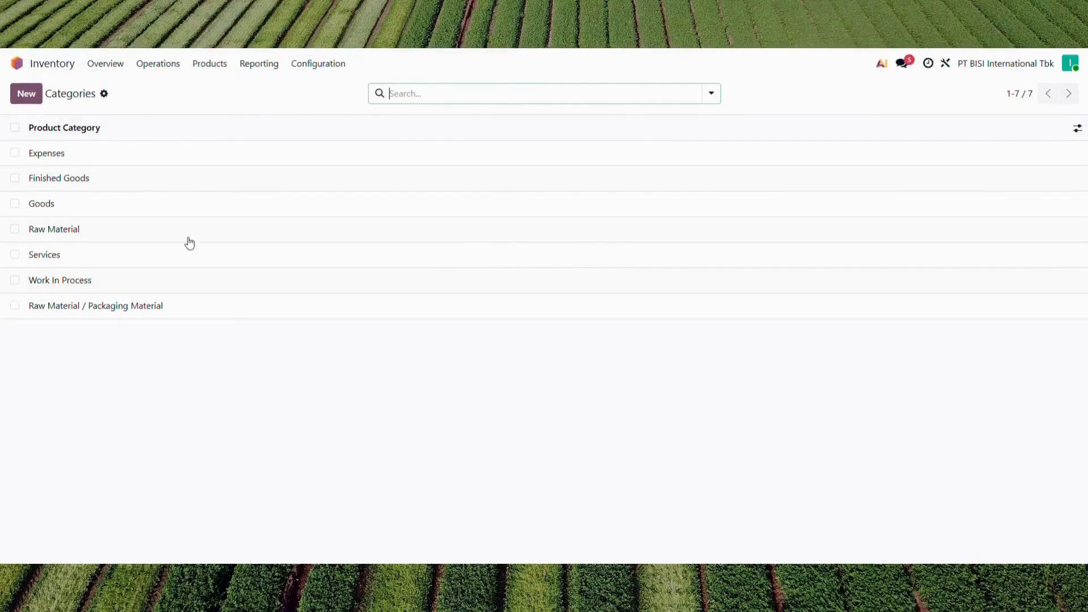
- Open the Benih Jagung Induk product in Inventory and check its general information and its income and expense accounts
{"action": "left_click", "coordinate": [106, 65]}
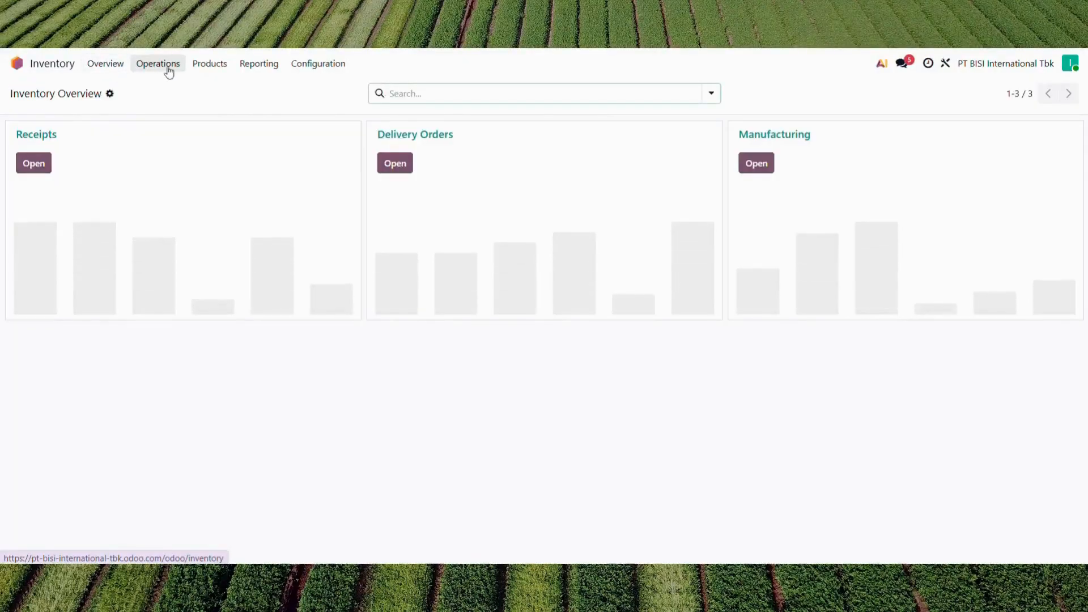
{"action": "left_click", "coordinate": [211, 66]}
{"action": "left_click", "coordinate": [214, 101]}
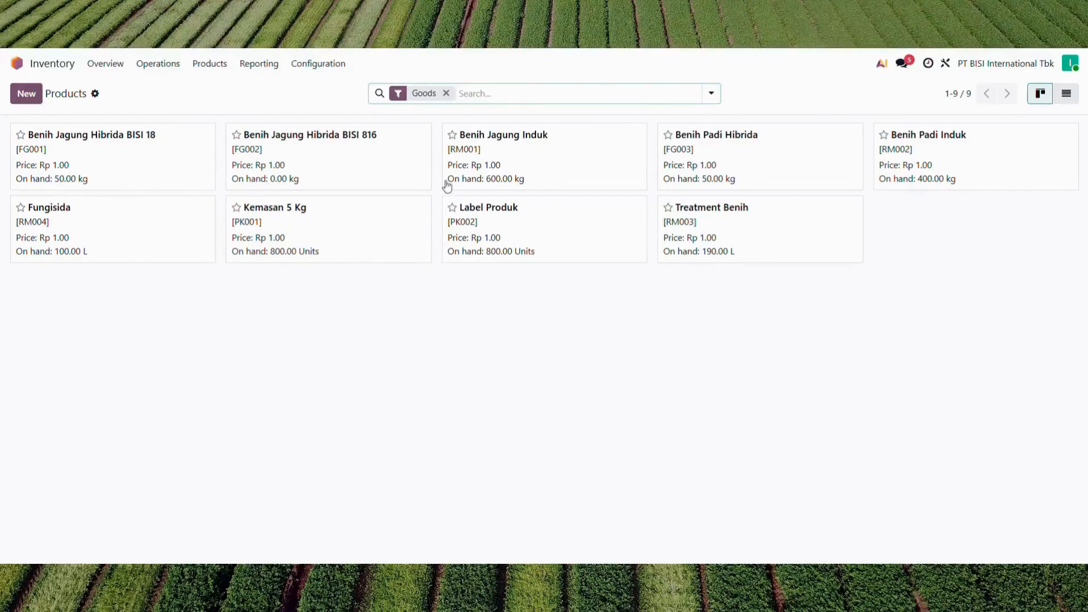
{"action": "left_click", "coordinate": [474, 139]}
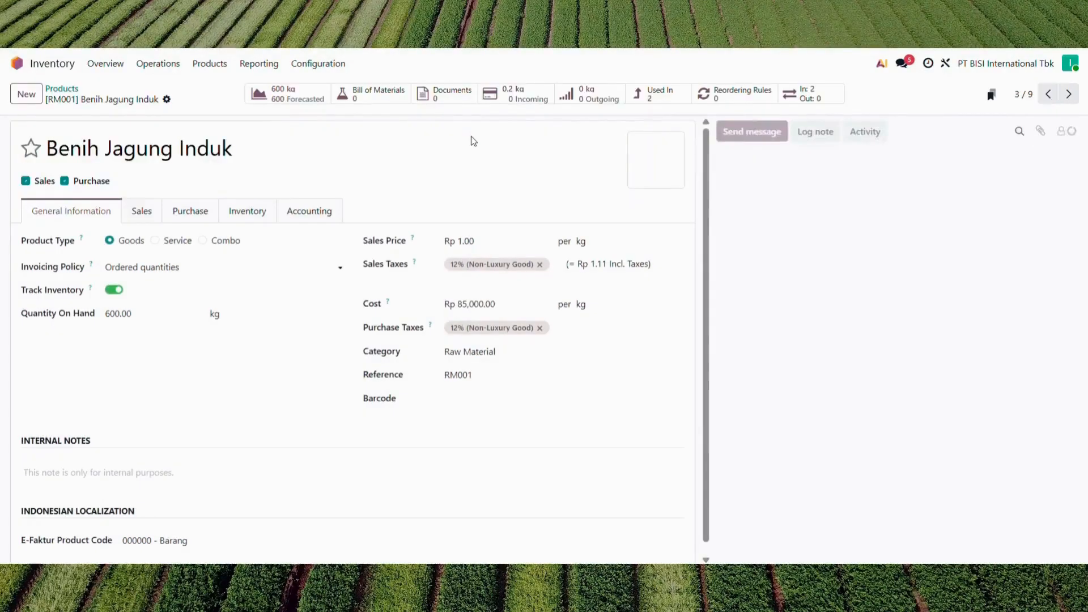
{"action": "left_click", "coordinate": [312, 207]}
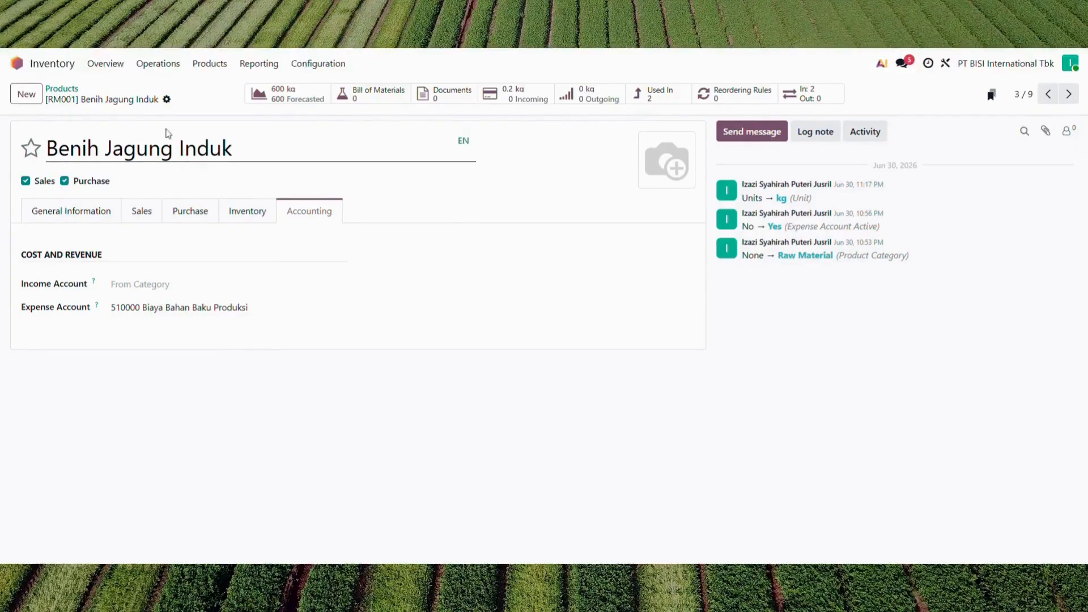
- Check the income and expense accounts of the finished product Benih Jagung Hibrida BISI 18
{"action": "left_click", "coordinate": [67, 90]}
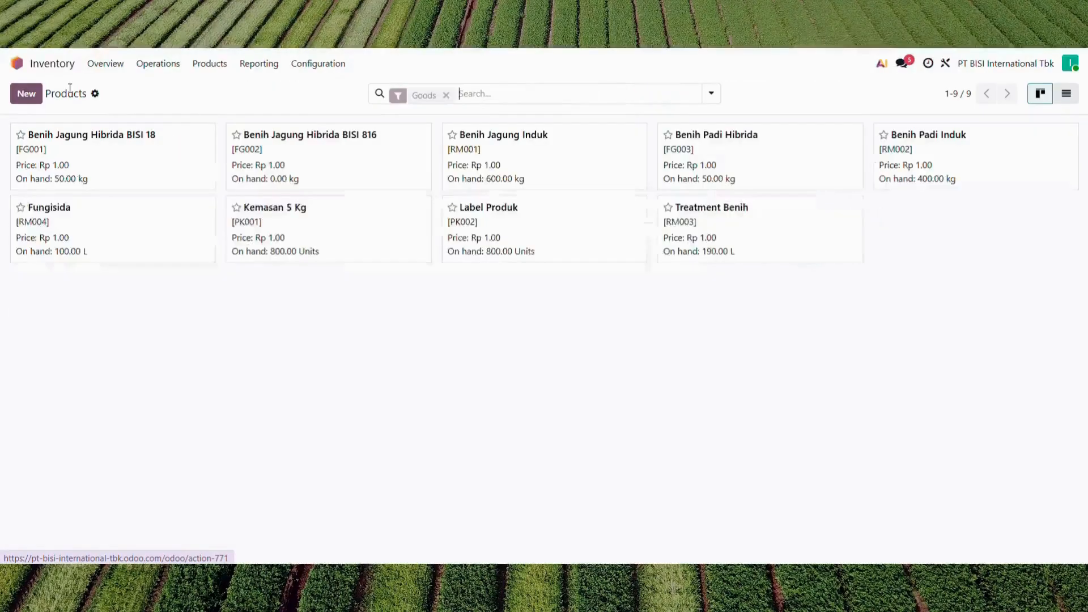
{"action": "left_click", "coordinate": [94, 138]}
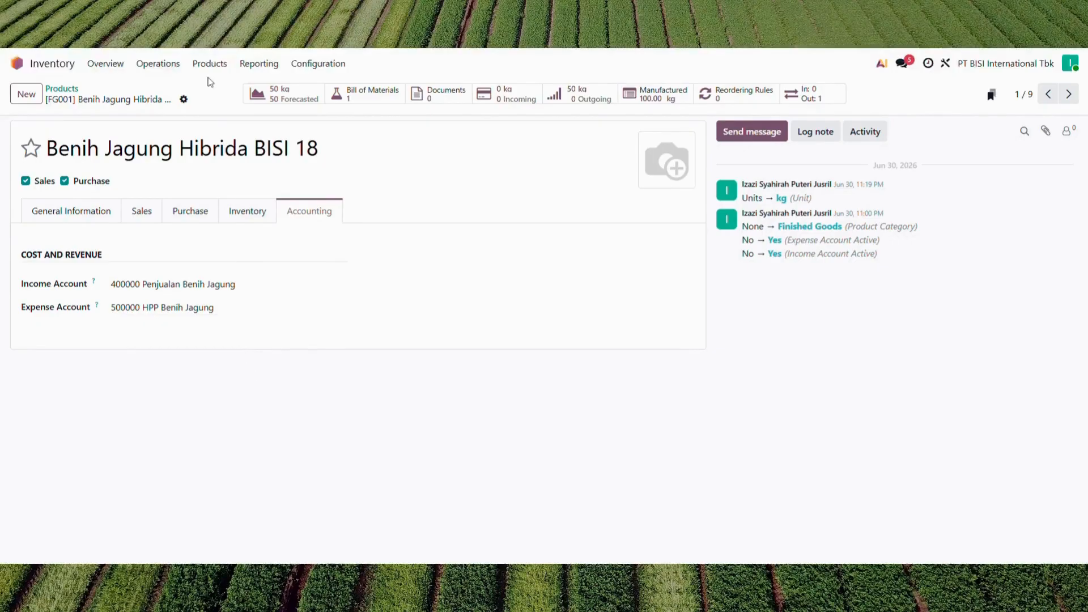
{"action": "left_click", "coordinate": [68, 89]}
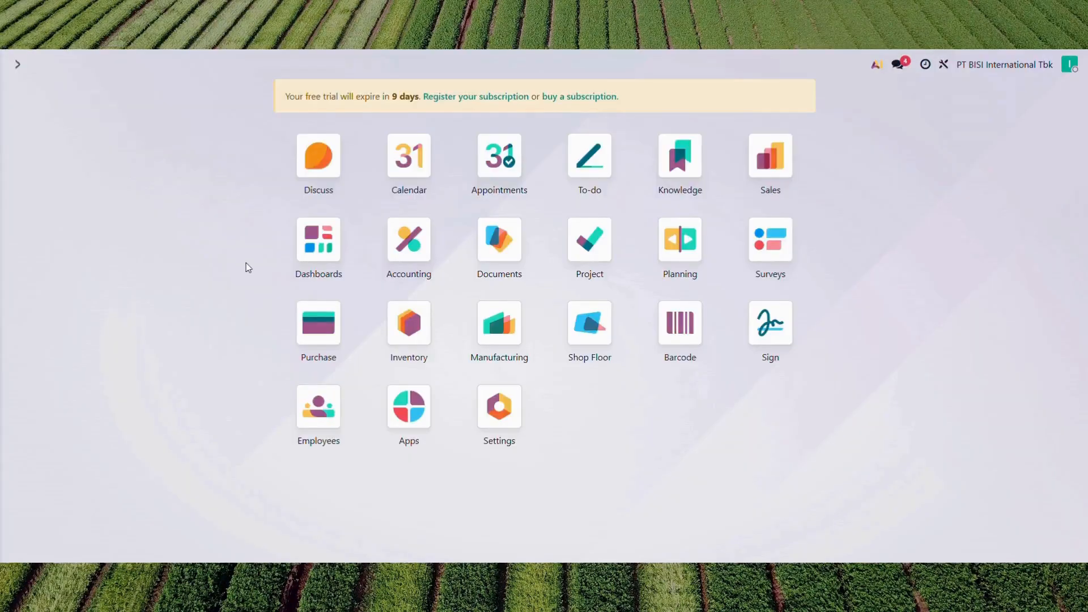
- Check the quantity on hand of the Benih Padi Induk product in Inventory, and return to the app overview
{"action": "left_click", "coordinate": [416, 335]}
{"action": "left_click", "coordinate": [213, 66]}
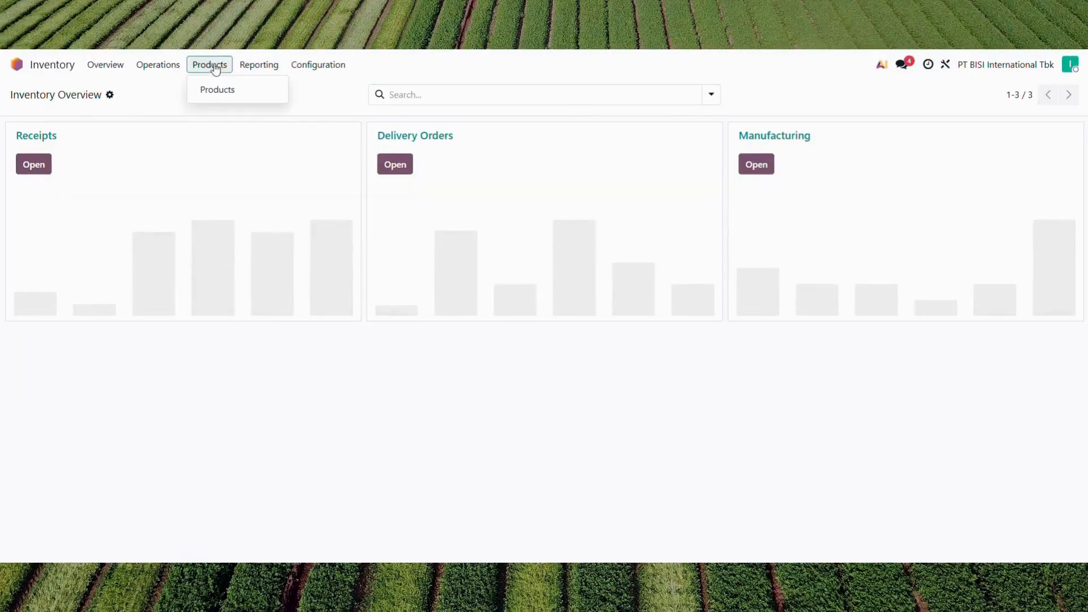
{"action": "left_click", "coordinate": [218, 89]}
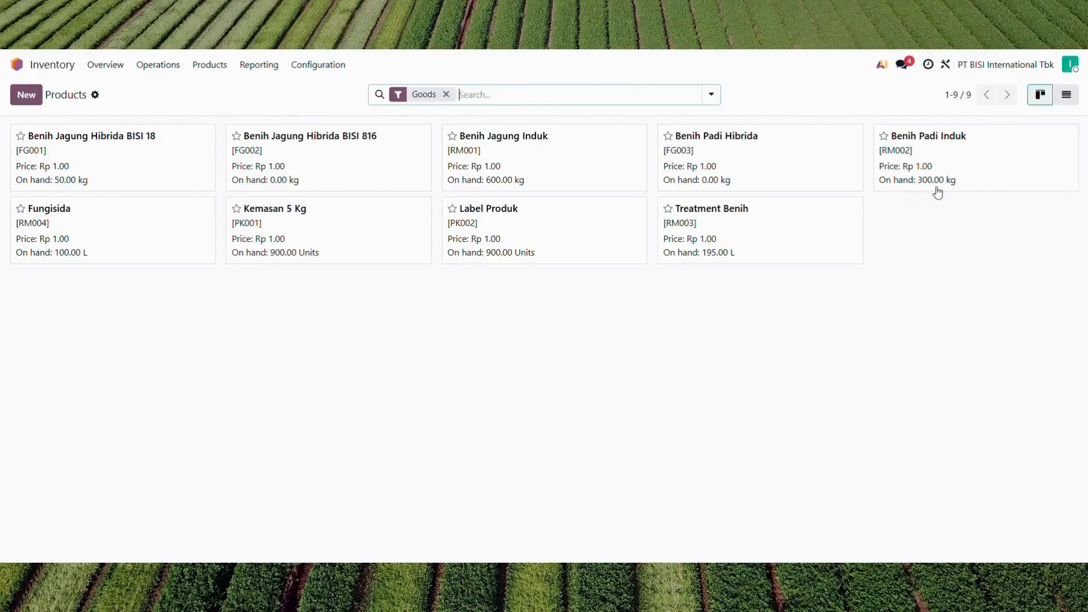
{"action": "left_click", "coordinate": [927, 156]}
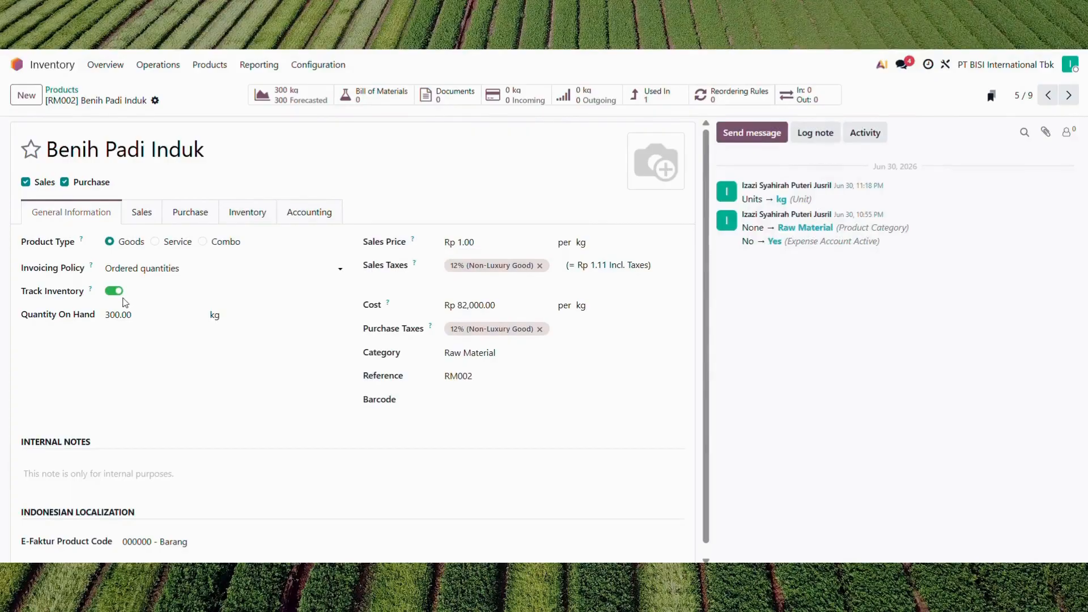
{"action": "scroll", "coordinate": [177, 369], "scroll_direction": "left", "scroll_amount": 5}
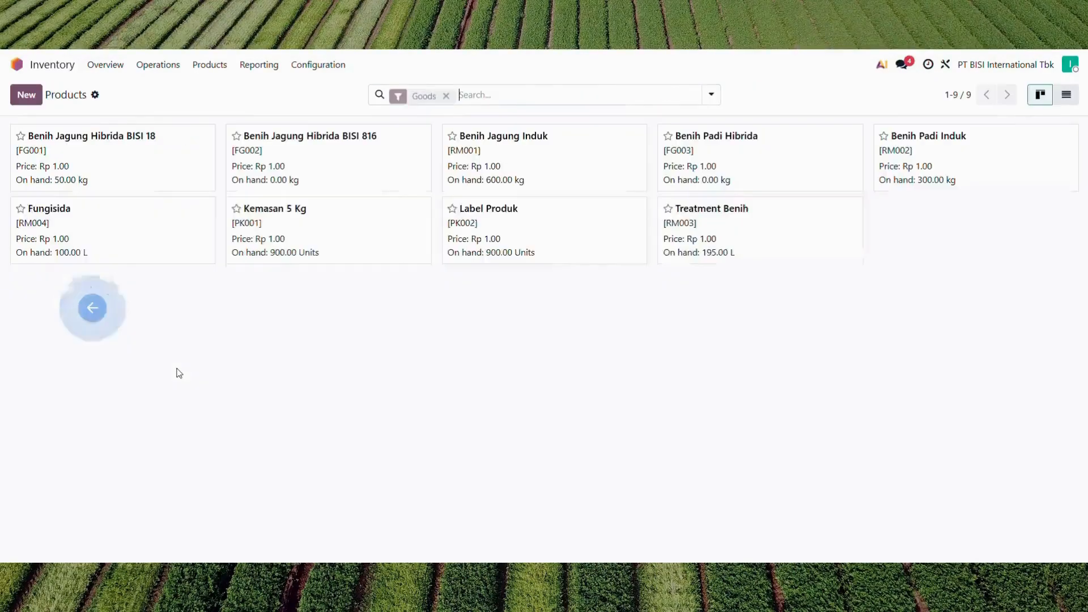
{"action": "scroll", "coordinate": [226, 379], "scroll_direction": "left", "scroll_amount": 5}
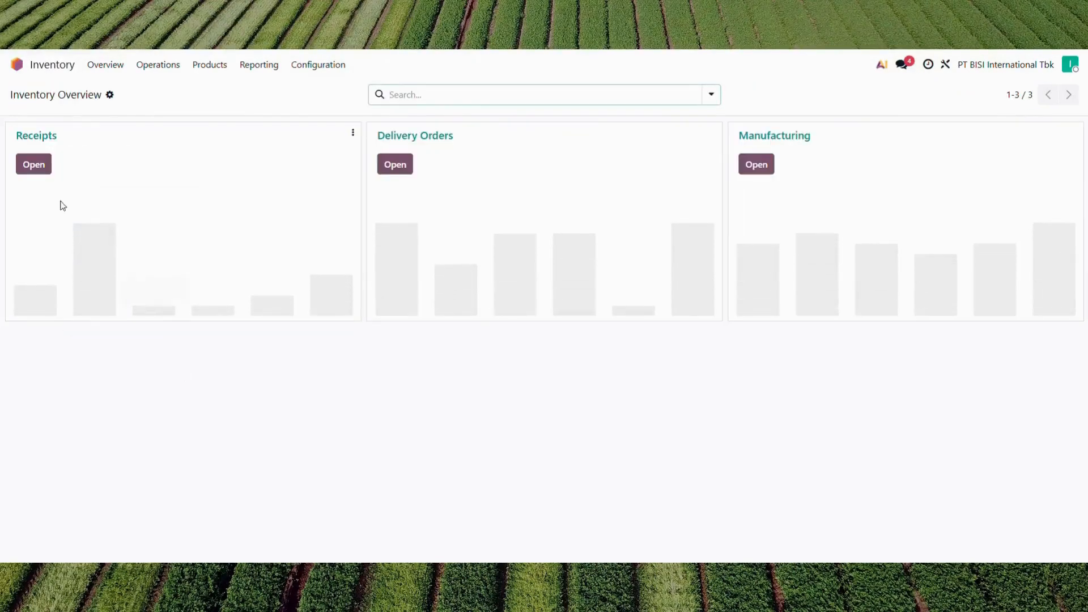
{"action": "left_click", "coordinate": [59, 69]}
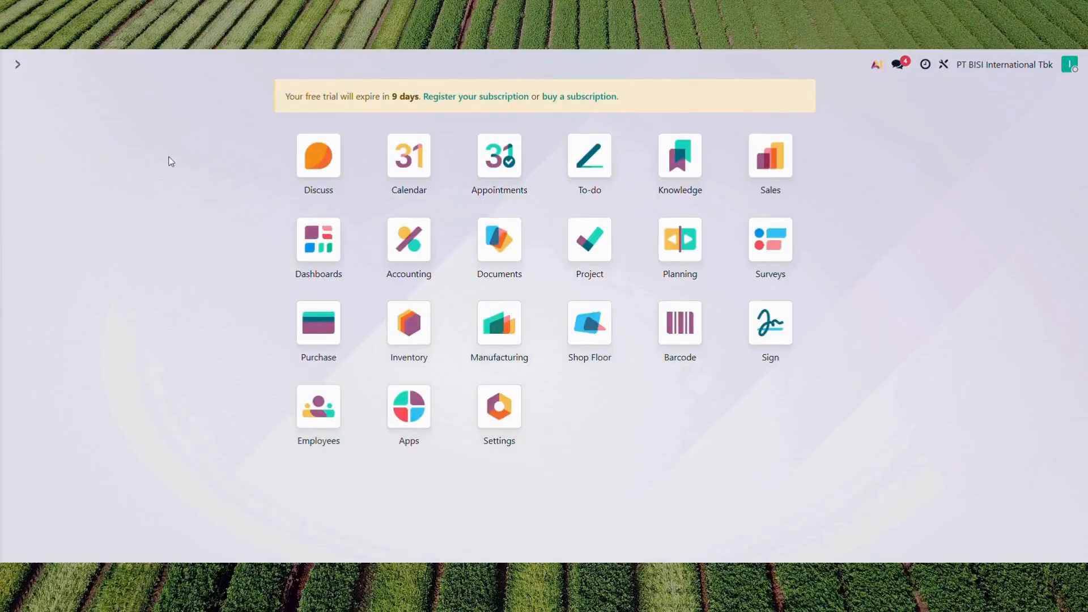
- Switch to Purchase and start a new request for quotation for the vendor PT East West Seed Indonesia
{"action": "left_click", "coordinate": [317, 309]}
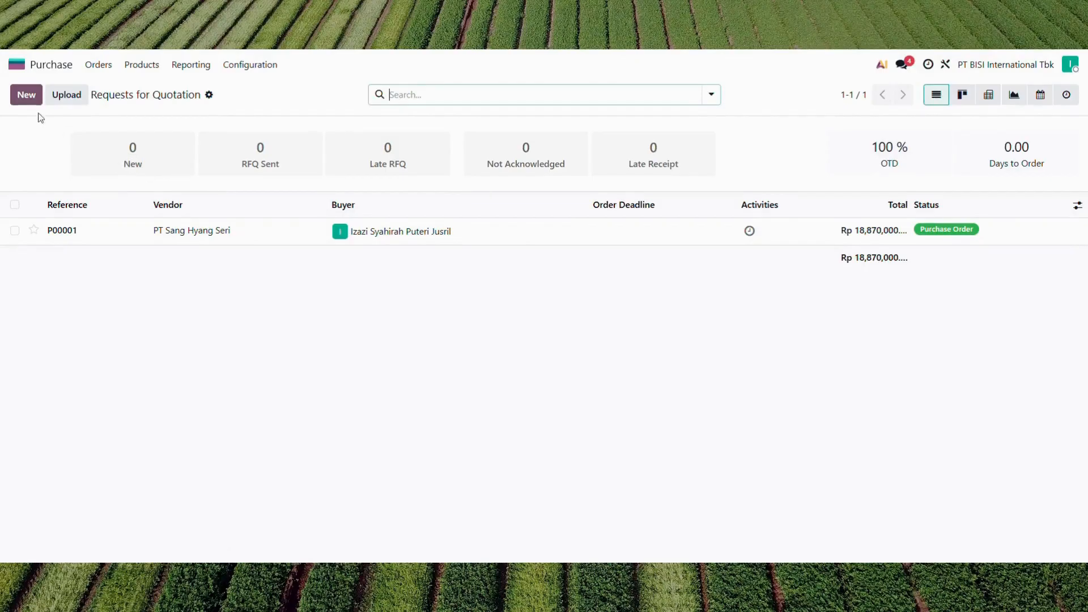
{"action": "left_click", "coordinate": [28, 100]}
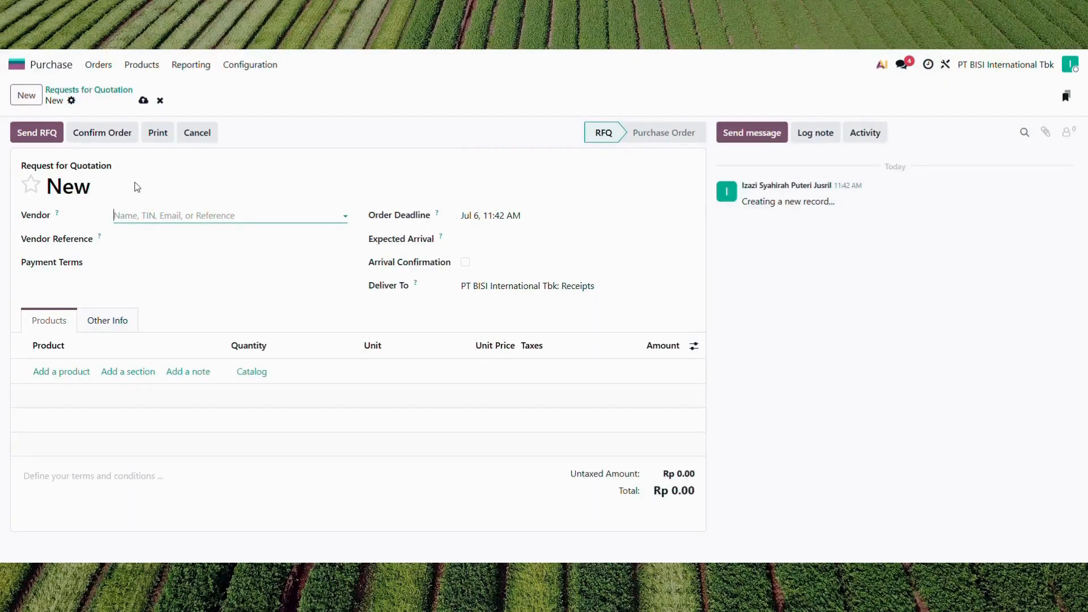
{"action": "type", "text": "pt"}
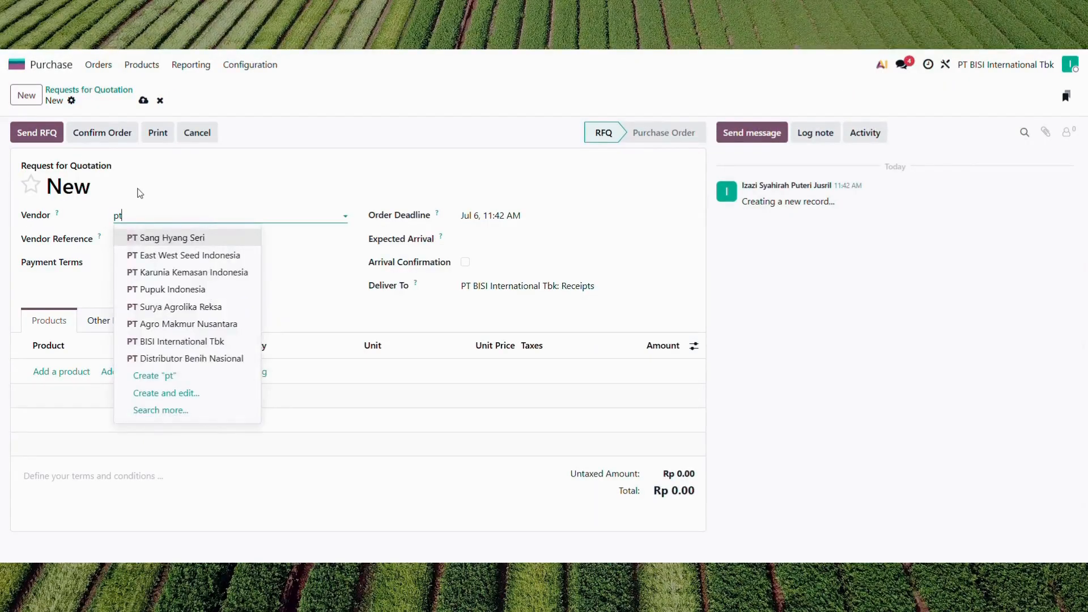
{"action": "left_click", "coordinate": [165, 255]}
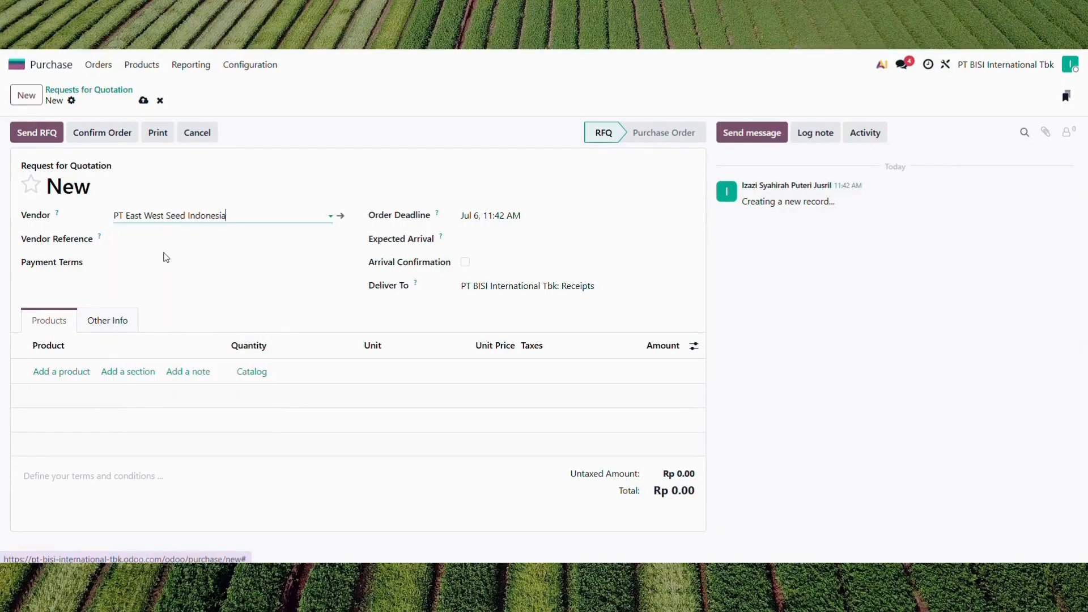
- Add 200 kg of Benih Padi Induk to the request for quotation and save it
{"action": "left_click", "coordinate": [78, 372]}
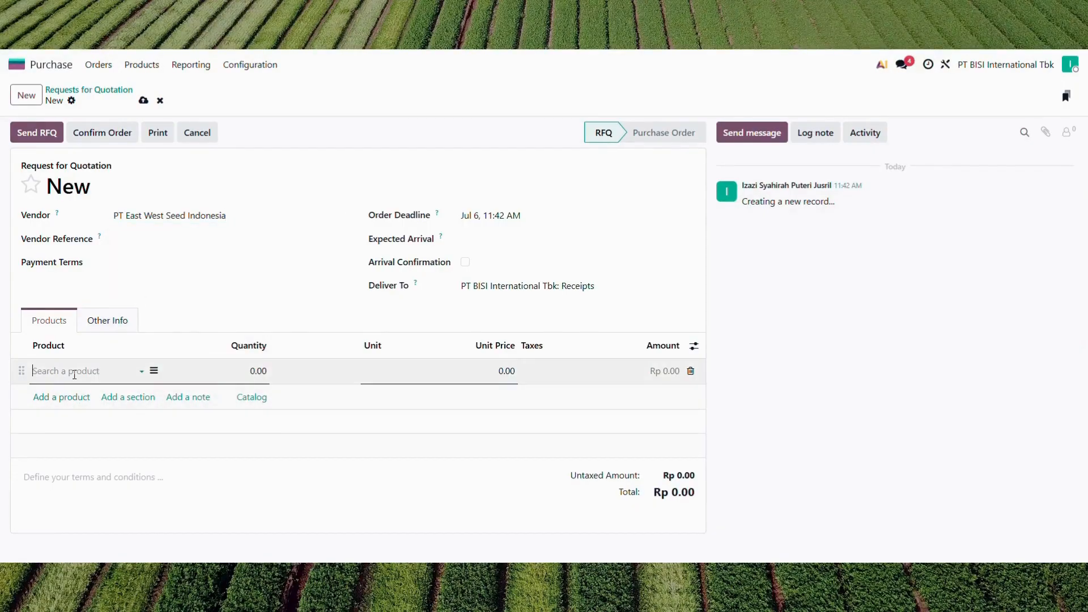
{"action": "type", "text": "pad"}
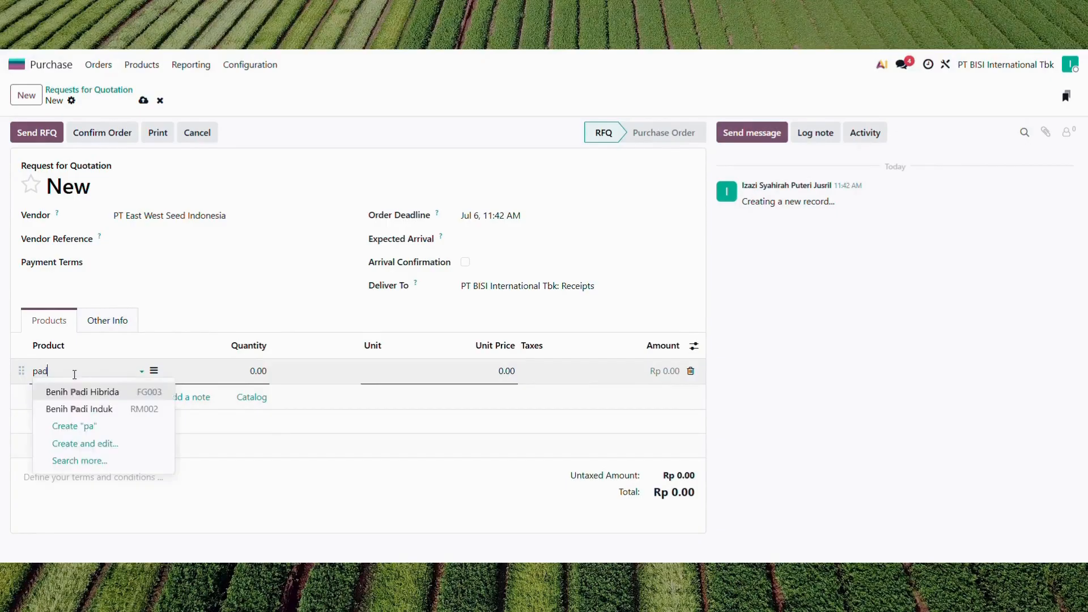
{"action": "left_click", "coordinate": [85, 409]}
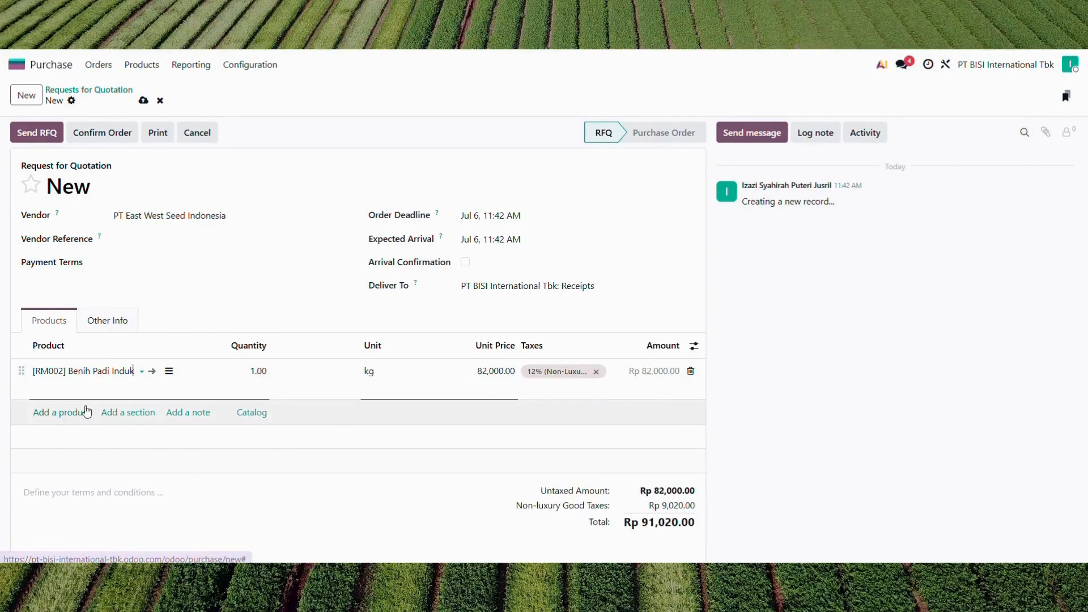
{"action": "left_click", "coordinate": [257, 372]}
{"action": "left_click", "coordinate": [253, 373]}
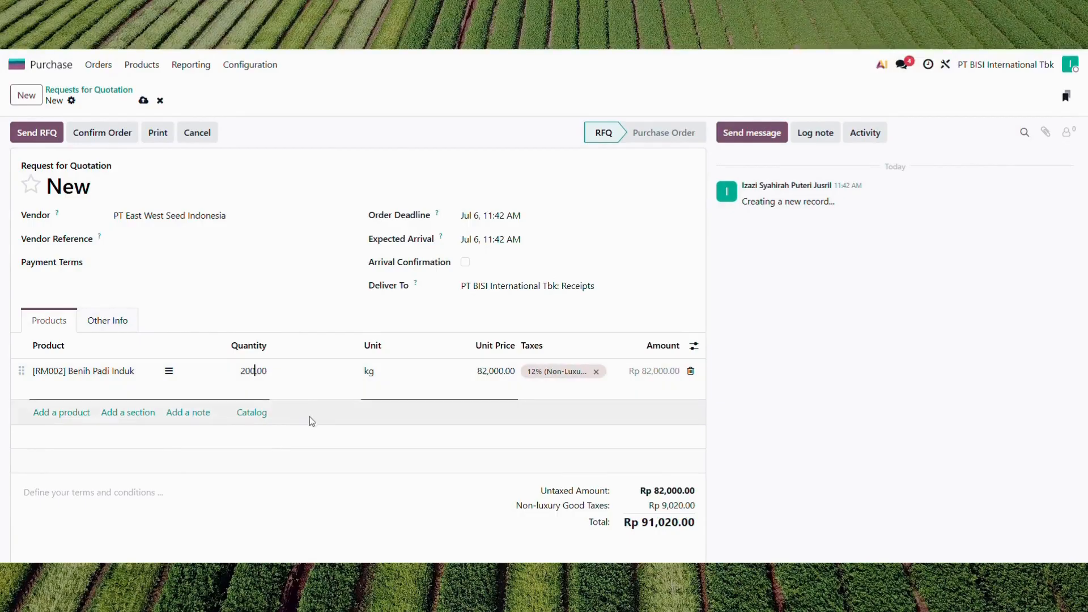
{"action": "left_click", "coordinate": [314, 441]}
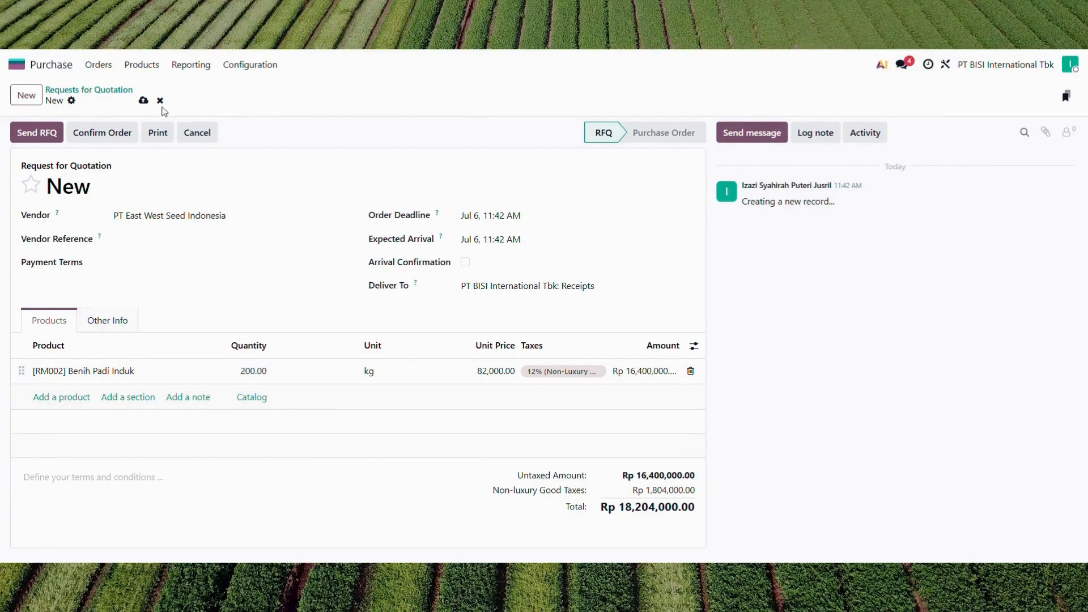
{"action": "left_click", "coordinate": [143, 100]}
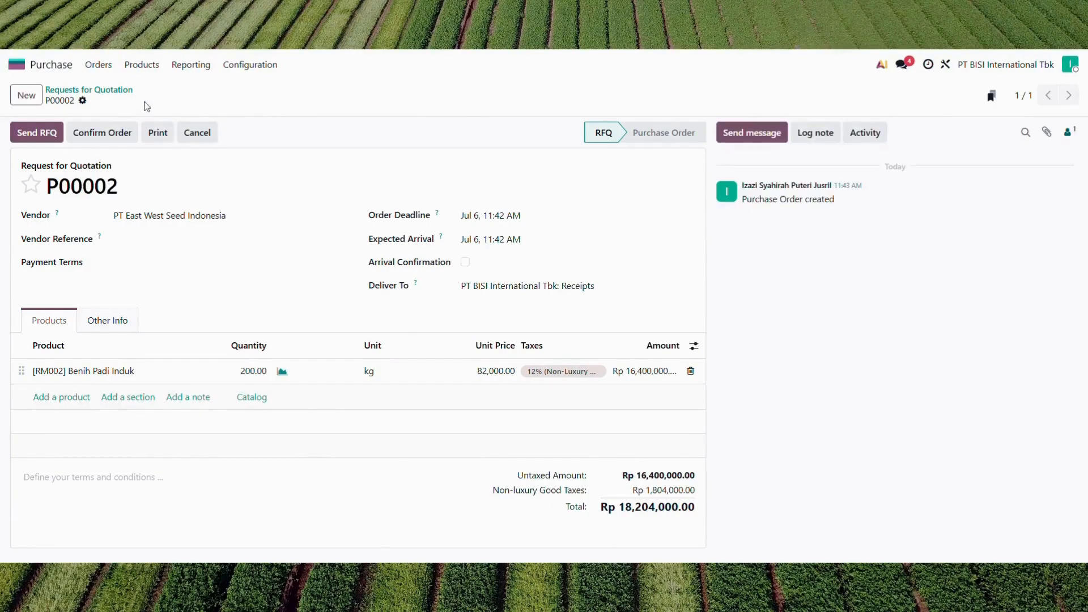
- Confirm the request as a purchase order, then receive and validate the full Benih Padi Induk delivery
{"action": "left_click", "coordinate": [110, 136]}
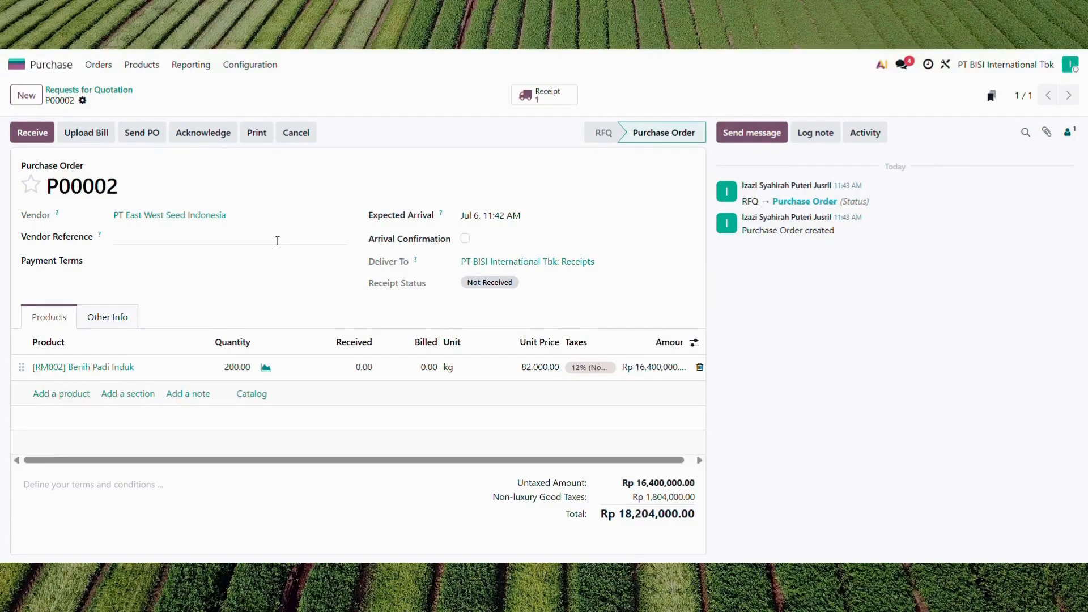
{"action": "left_click", "coordinate": [32, 133]}
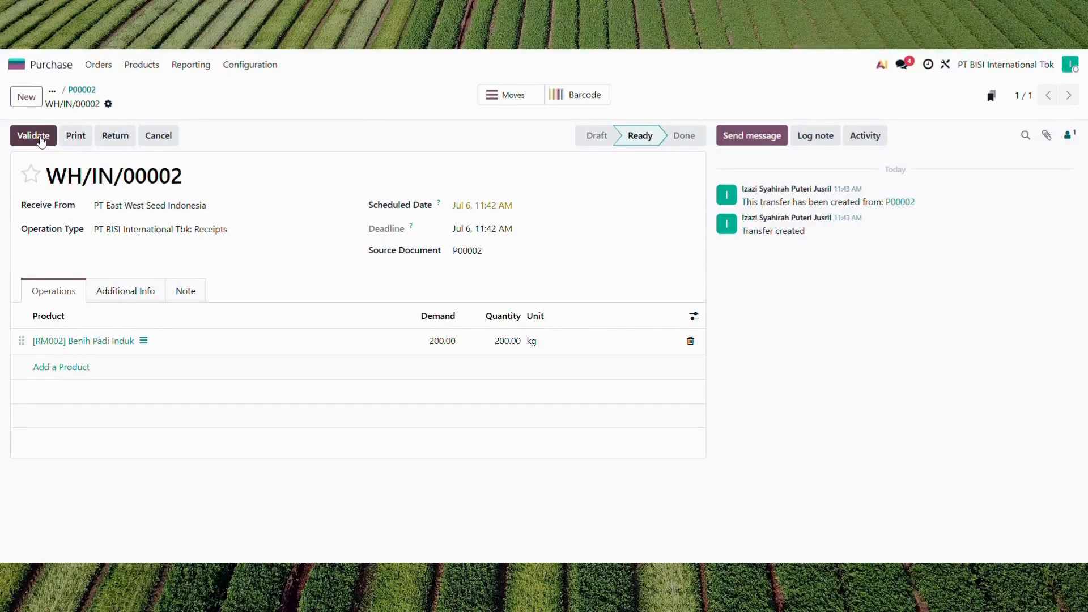
{"action": "left_click", "coordinate": [40, 139]}
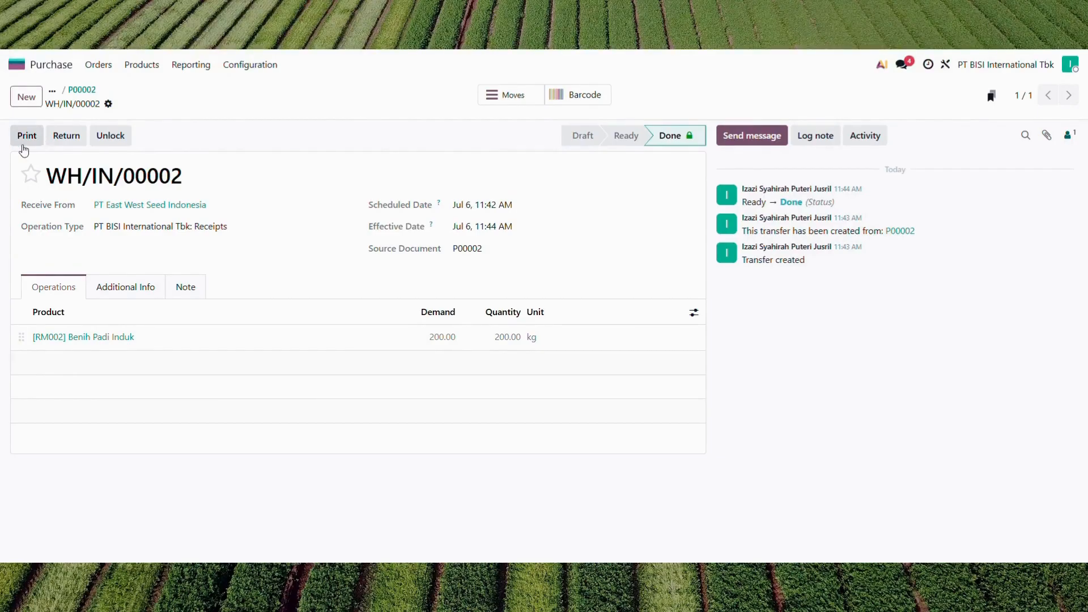
- Print the validated goods receipt, check the PDF, and return to the receipt in Odoo
{"action": "left_click", "coordinate": [23, 145]}
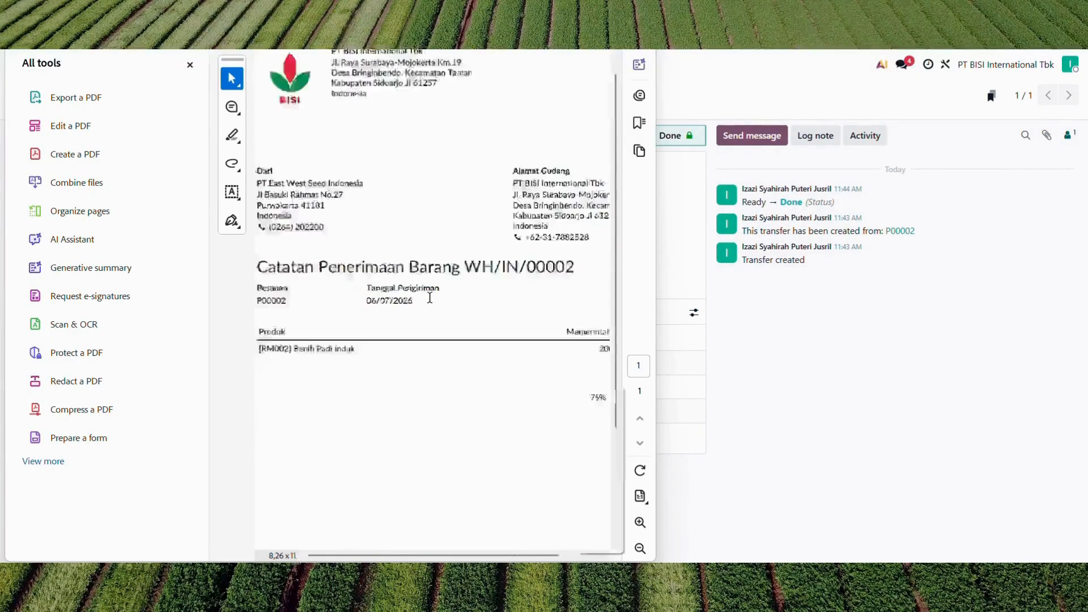
{"action": "scroll", "coordinate": [431, 300], "scroll_direction": "down", "scroll_amount": 2}
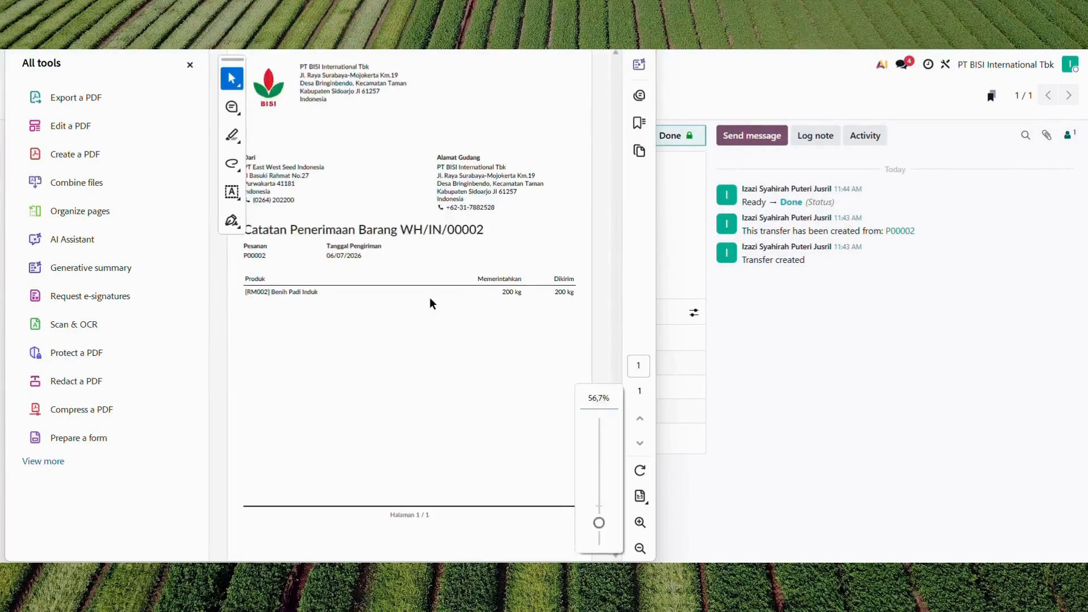
{"action": "left_click", "coordinate": [725, 363]}
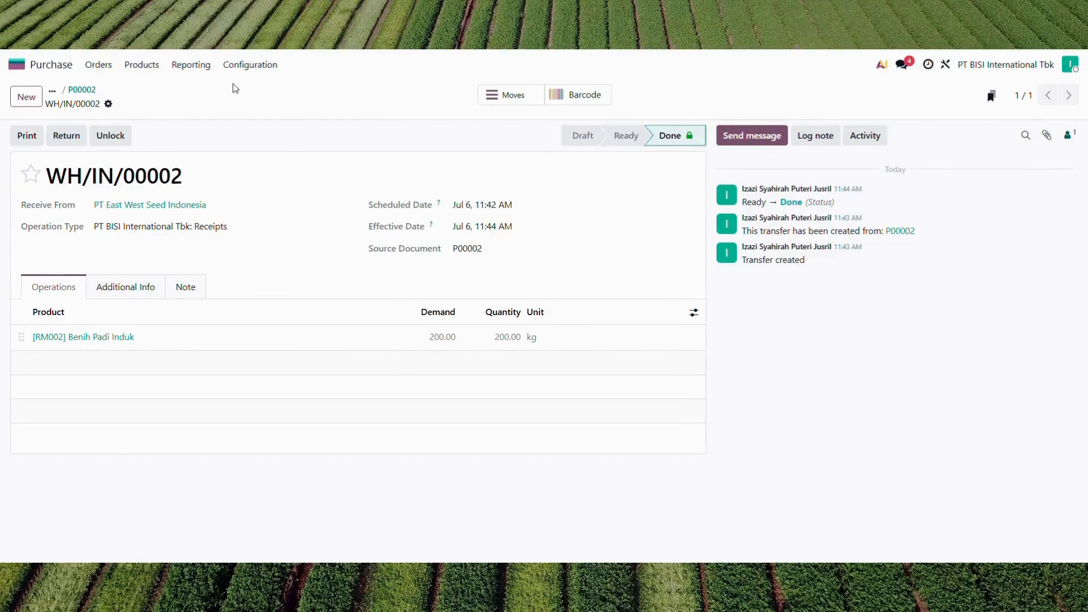
- Return to the purchase order, upload download.jpg as its vendor bill, review the draft bill, and confirm it
{"action": "left_click", "coordinate": [85, 90]}
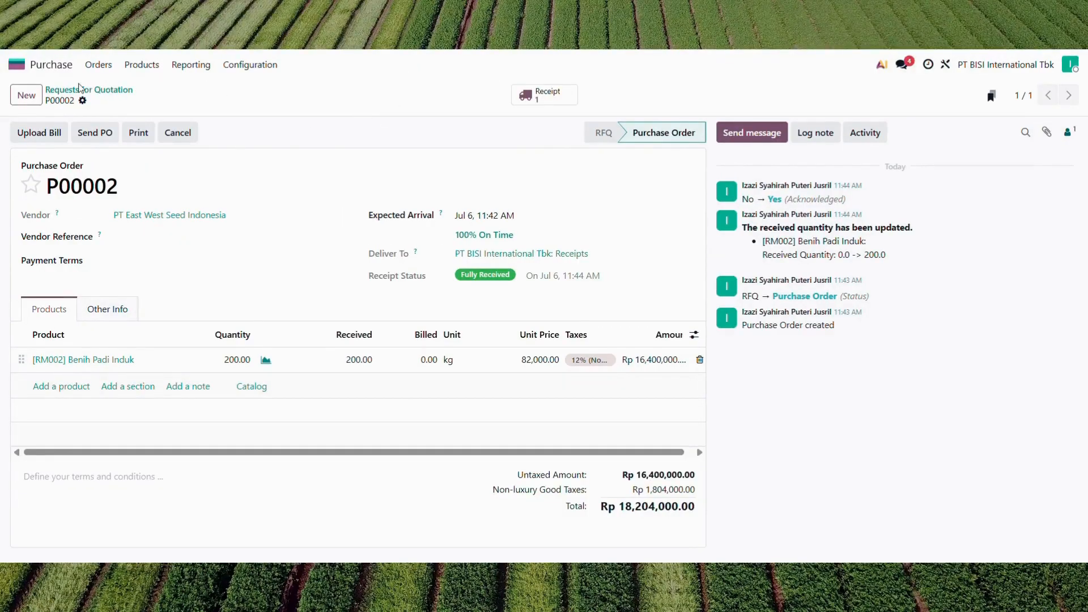
{"action": "left_click", "coordinate": [54, 131]}
{"action": "key", "text": "Escape"}
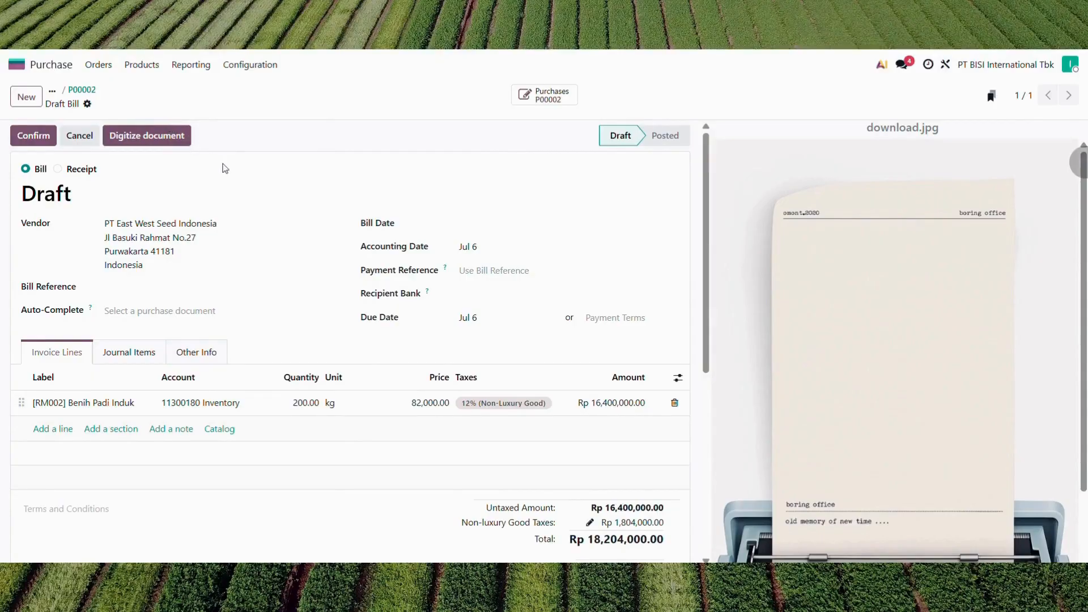
{"action": "scroll", "coordinate": [223, 168], "scroll_direction": "down", "scroll_amount": 1}
{"action": "scroll", "coordinate": [222, 168], "scroll_direction": "up", "scroll_amount": 1}
{"action": "scroll", "coordinate": [727, 242], "scroll_direction": "down", "scroll_amount": 1}
{"action": "scroll", "coordinate": [728, 242], "scroll_direction": "up", "scroll_amount": 1}
{"action": "left_click", "coordinate": [33, 136]}
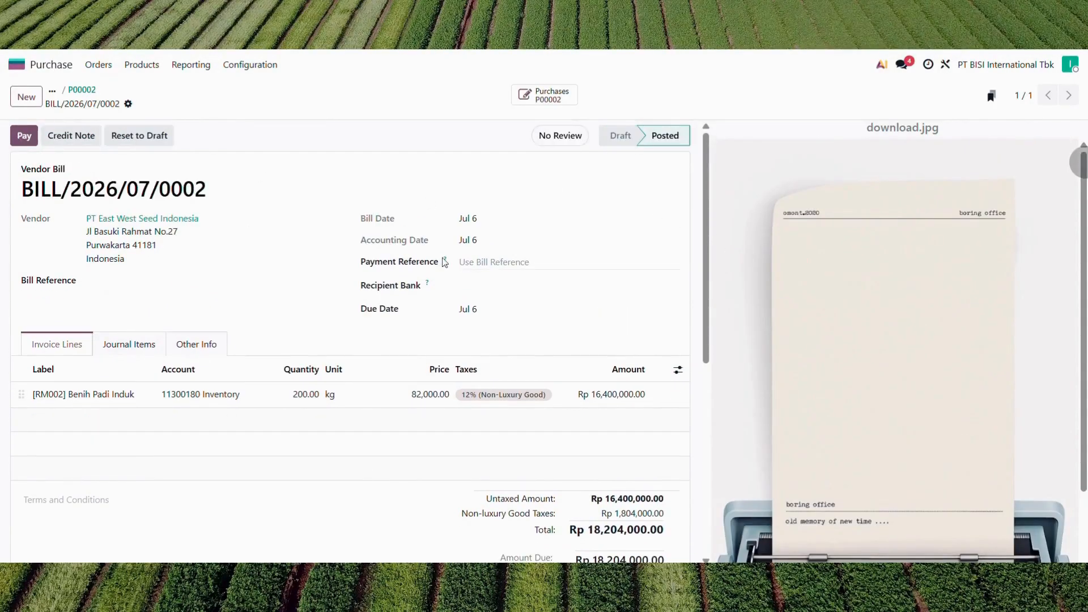
- Switch to Inventory, check the Benih Padi Induk product's stock and moves history, and return to the app overview
{"action": "left_click", "coordinate": [471, 262]}
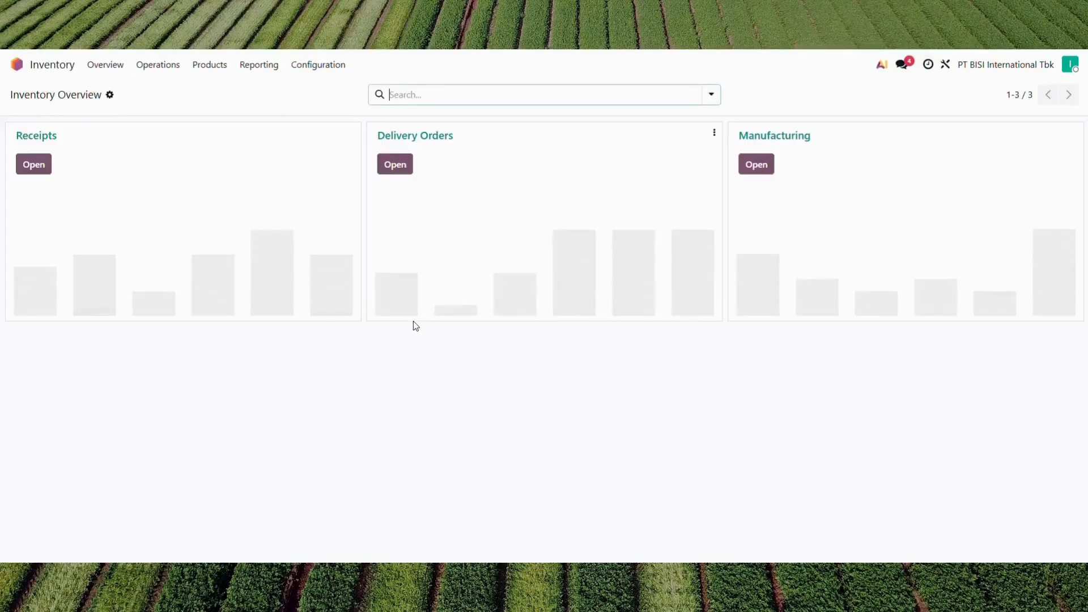
{"action": "left_click", "coordinate": [208, 67]}
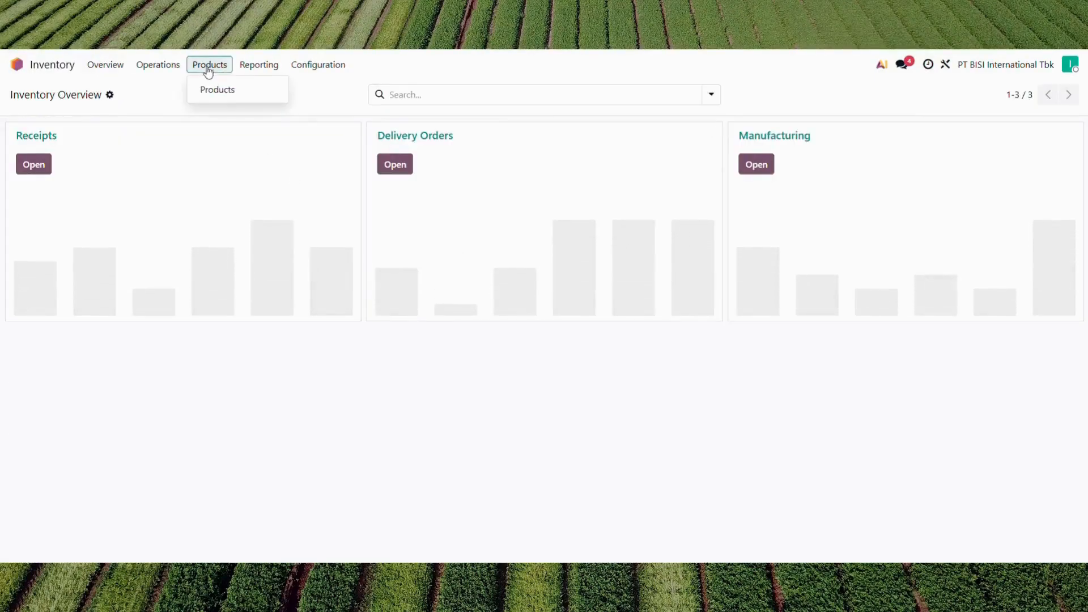
{"action": "left_click", "coordinate": [204, 90]}
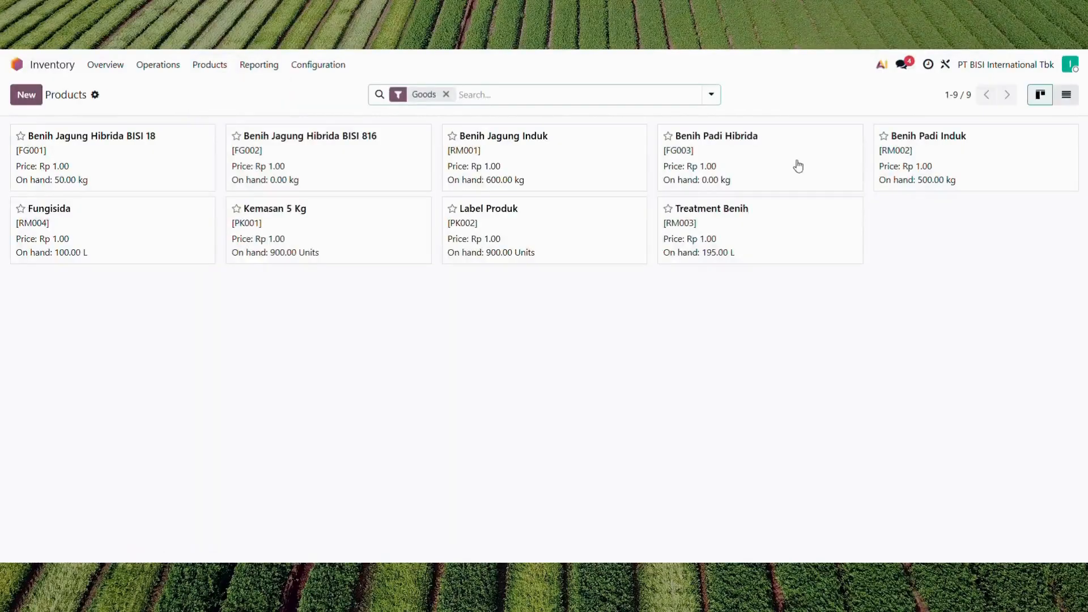
{"action": "left_click", "coordinate": [925, 187]}
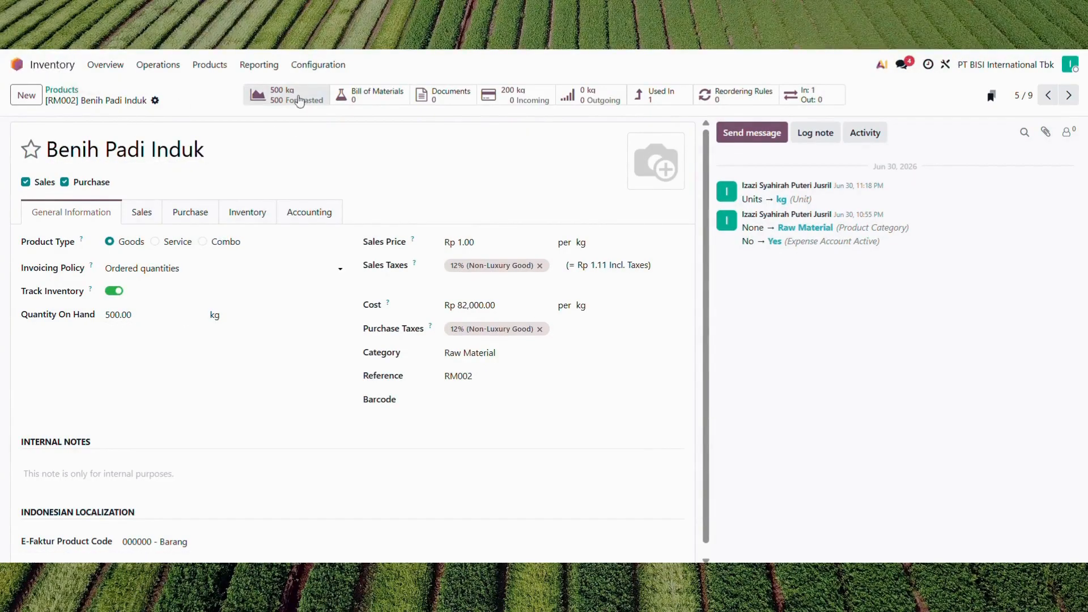
{"action": "left_click", "coordinate": [818, 99]}
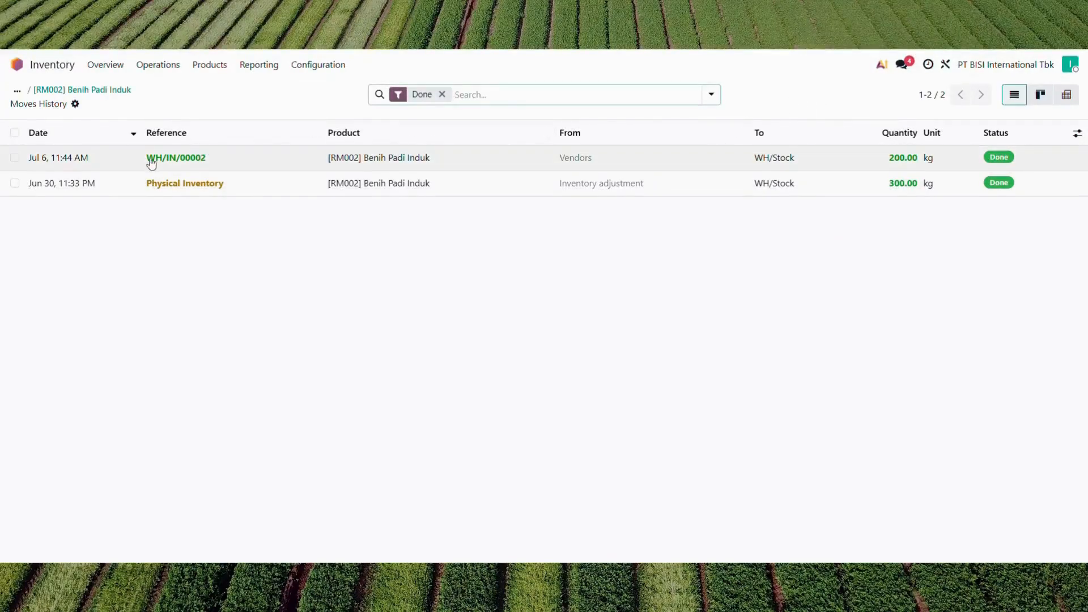
{"action": "left_click", "coordinate": [272, 165]}
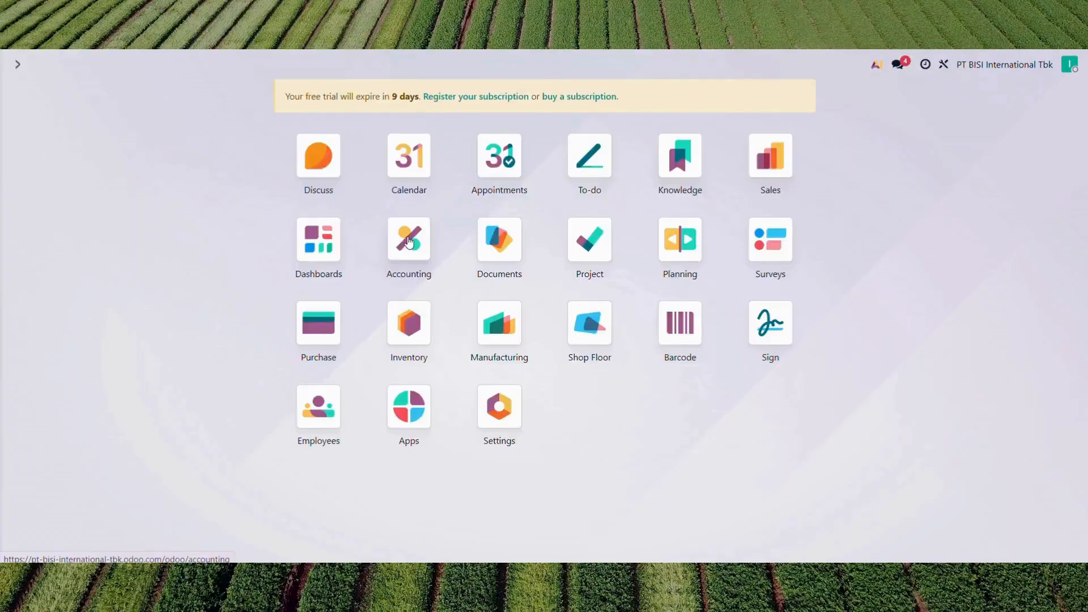
- Switch to Accounting and open the posted vendor bill from PT East West Seed Indonesia for review
{"action": "left_click", "coordinate": [409, 239]}
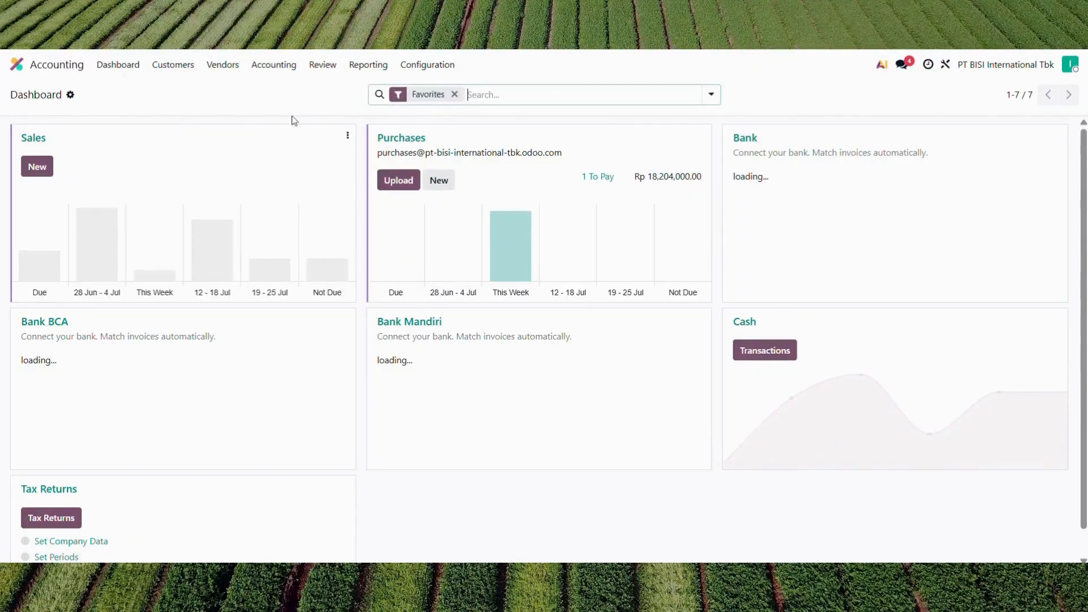
{"action": "left_click", "coordinate": [271, 71]}
{"action": "left_click", "coordinate": [238, 72]}
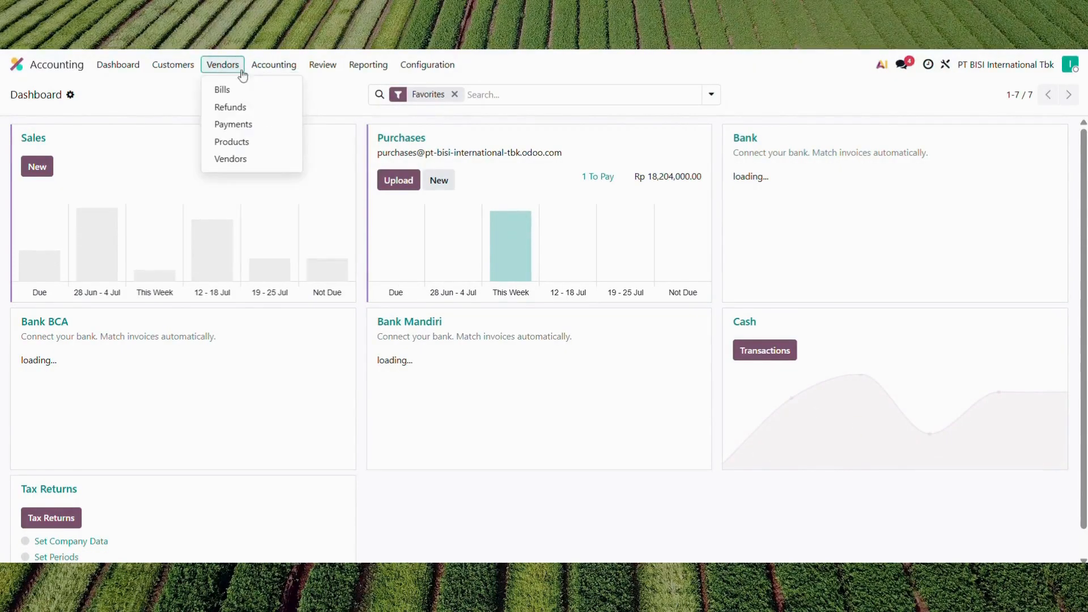
{"action": "left_click", "coordinate": [229, 91]}
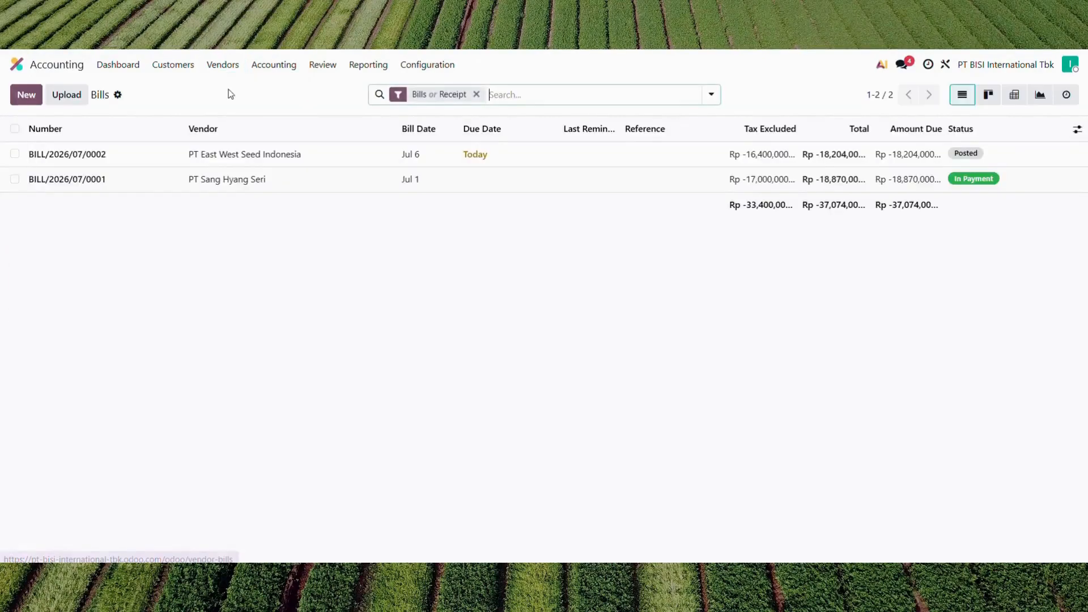
{"action": "left_click", "coordinate": [284, 157]}
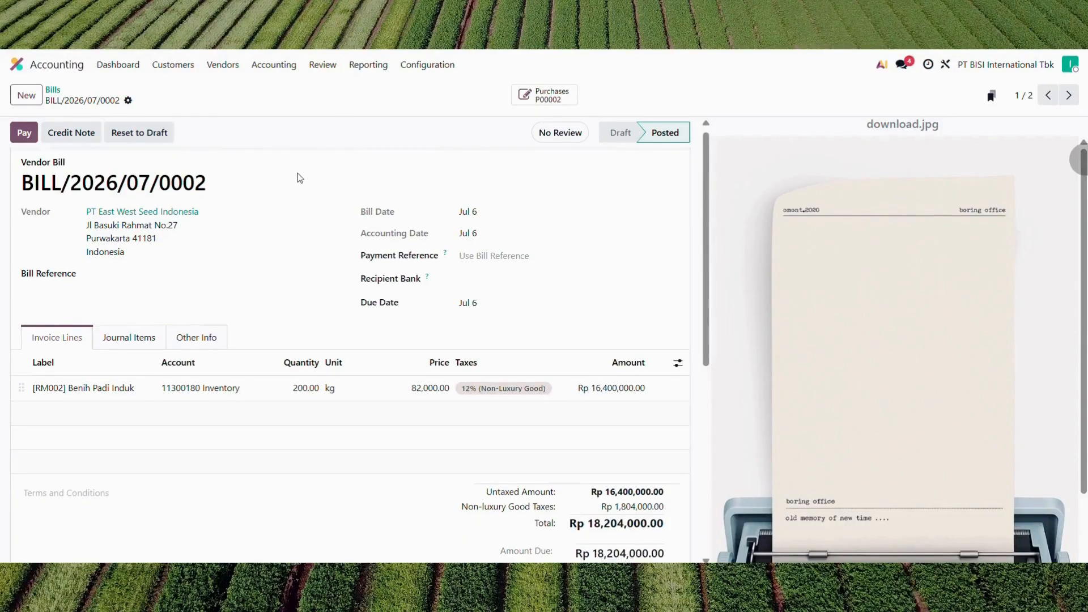
{"action": "scroll", "coordinate": [299, 178], "scroll_direction": "down", "scroll_amount": 1}
{"action": "scroll", "coordinate": [299, 177], "scroll_direction": "up", "scroll_amount": 1}
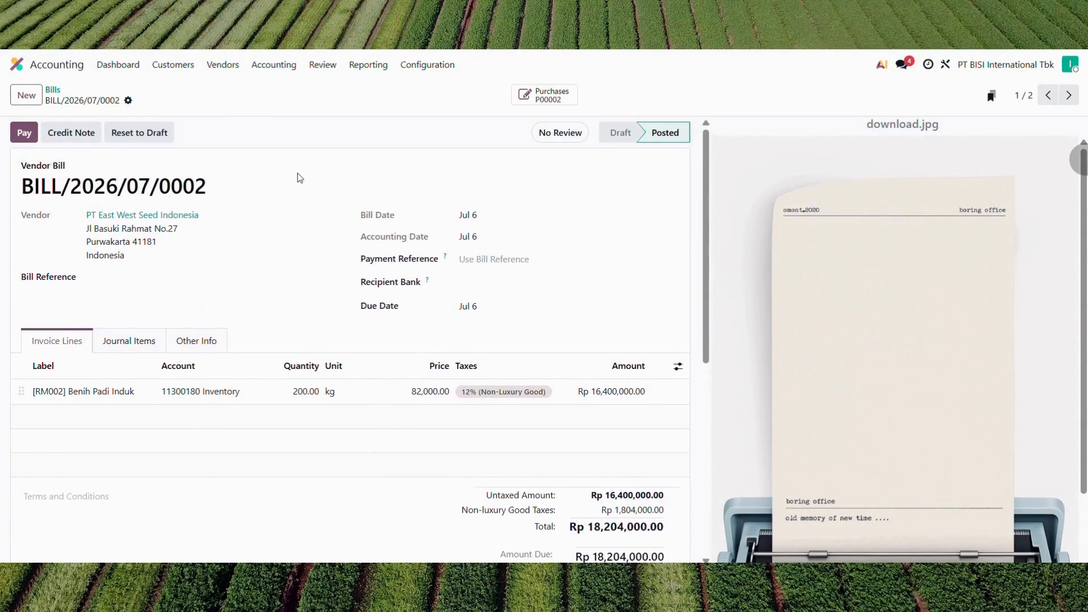
- Pay the PT East West Seed Indonesia bill in full through the Bank Mandiri journal, and return to the app overview
{"action": "left_click", "coordinate": [24, 134]}
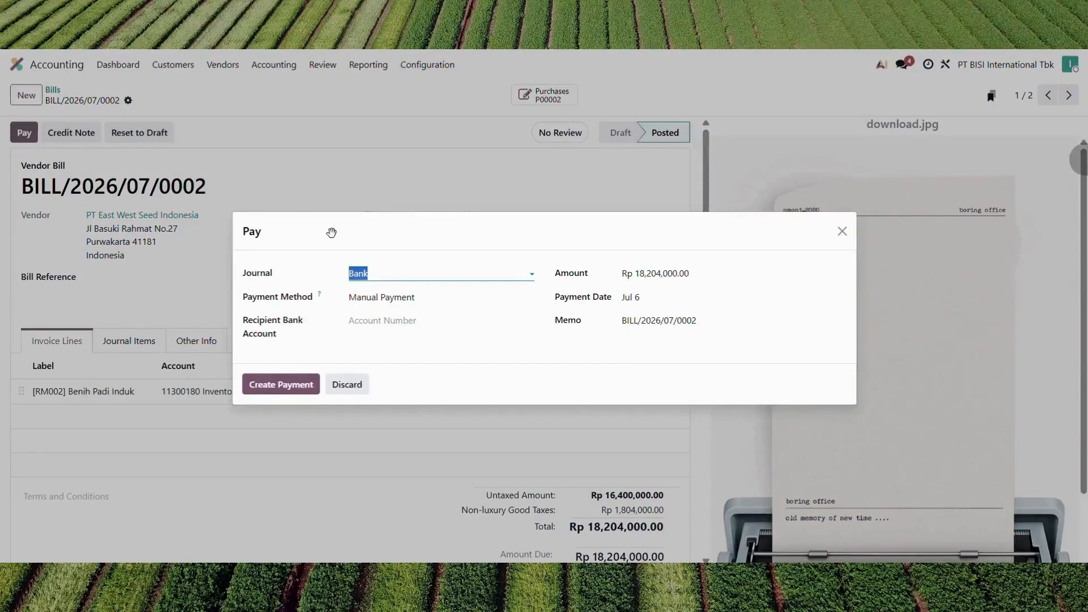
{"action": "left_click", "coordinate": [400, 274]}
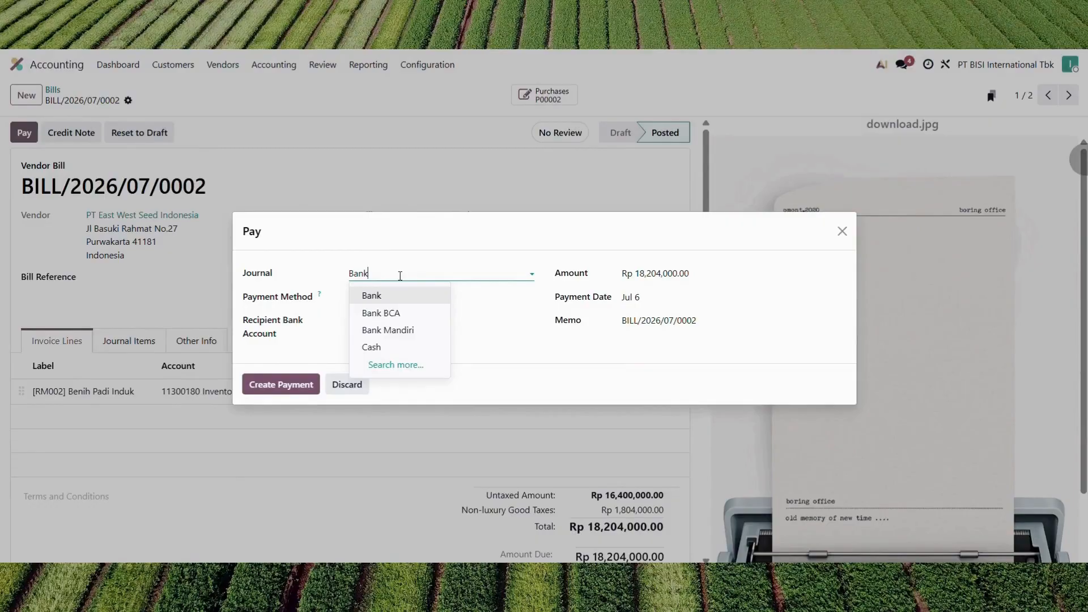
{"action": "left_click", "coordinate": [398, 331]}
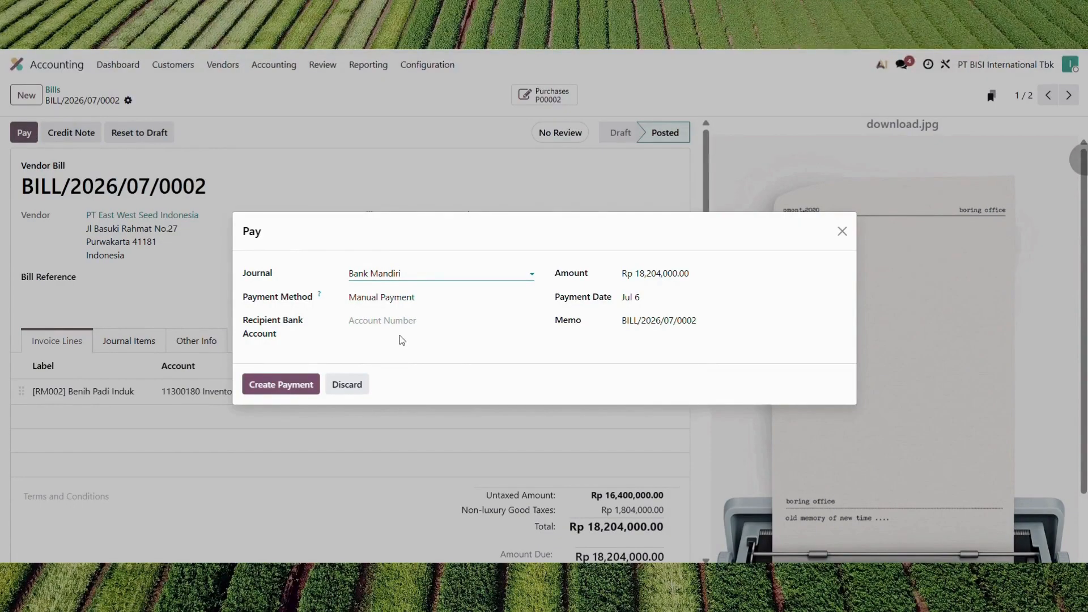
{"action": "left_click", "coordinate": [293, 387]}
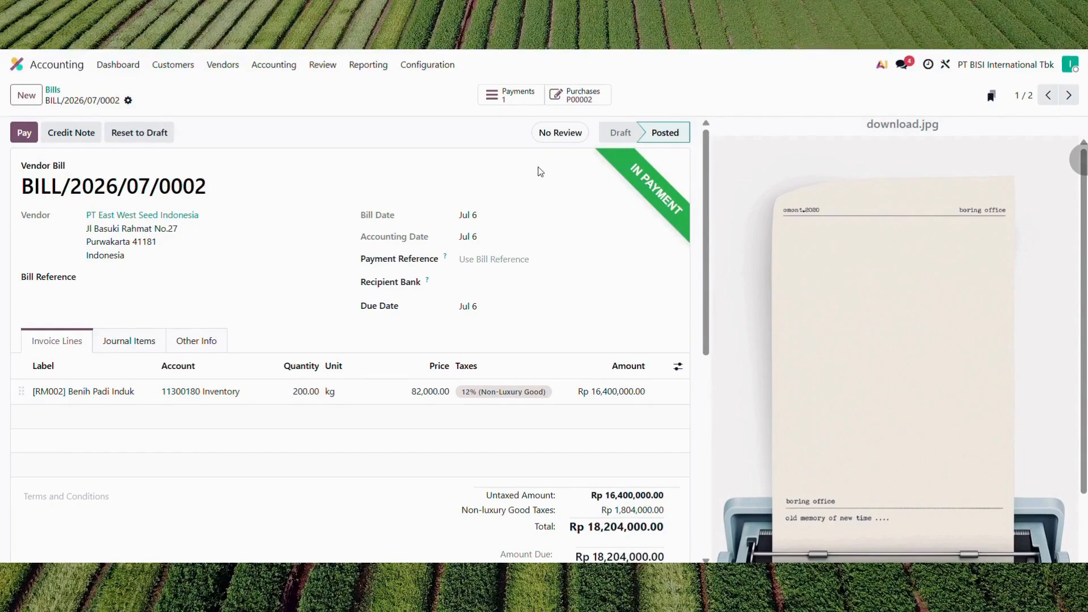
{"action": "left_click", "coordinate": [54, 91]}
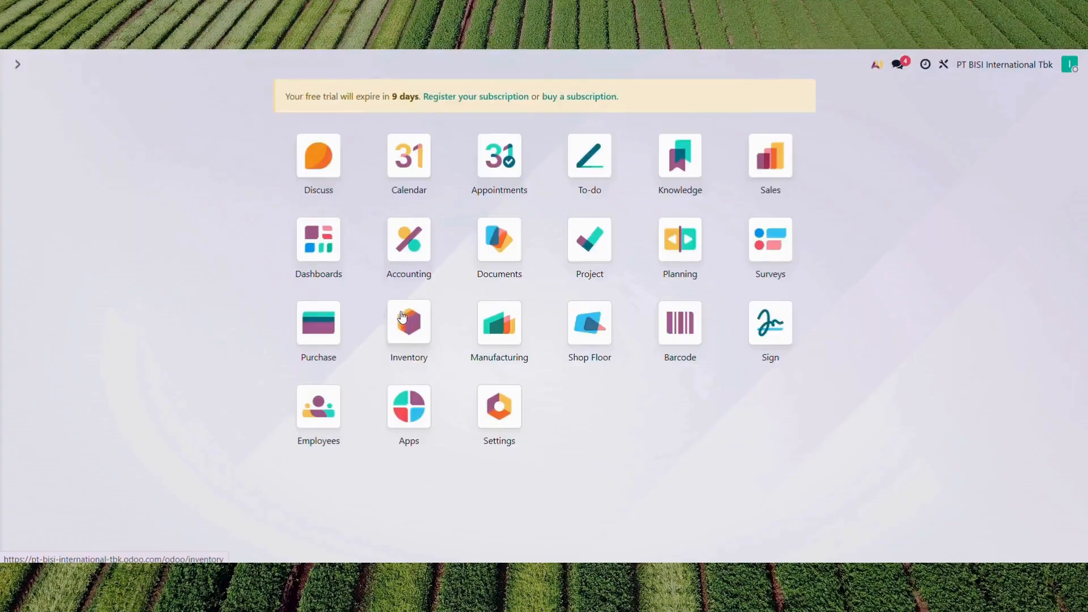
- Switch to Inventory, check the Benih Padi Hibrida product's stock before production, and return to the app overview
{"action": "left_click", "coordinate": [402, 316]}
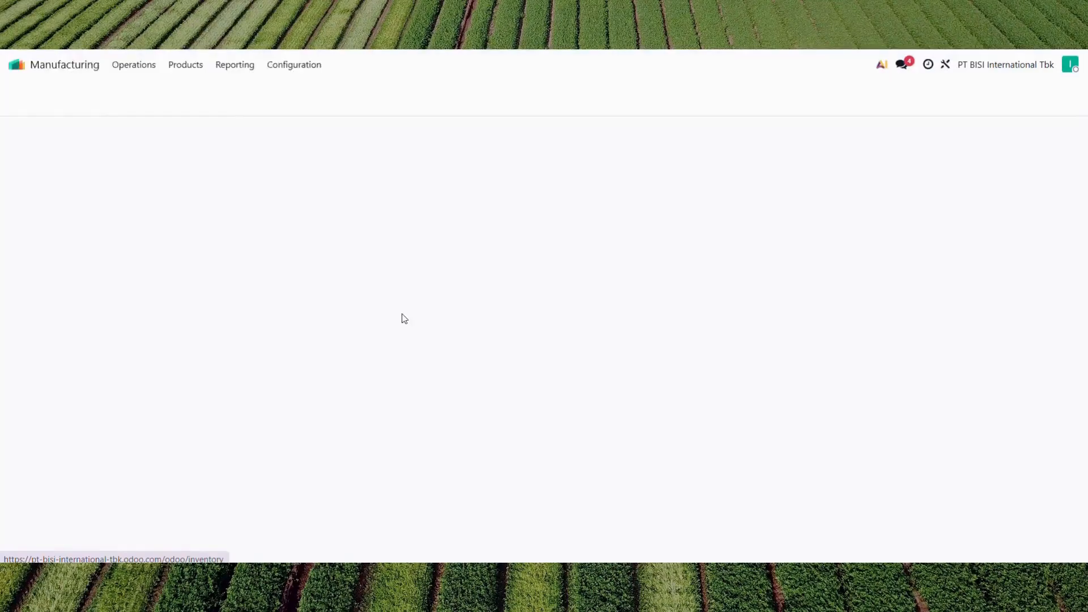
{"action": "left_click", "coordinate": [216, 68]}
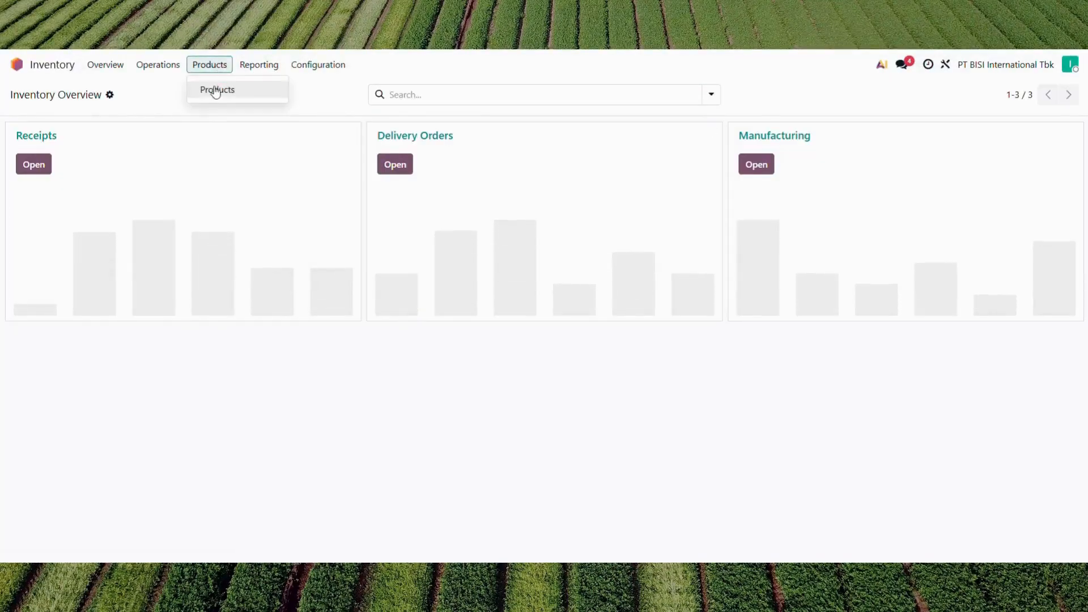
{"action": "left_click", "coordinate": [214, 89]}
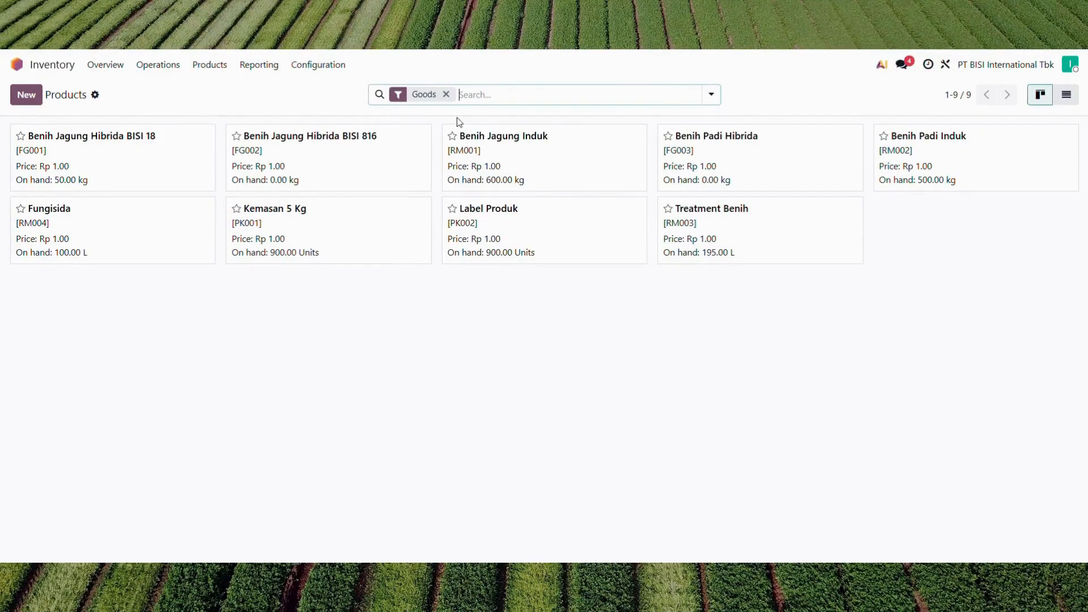
{"action": "left_click", "coordinate": [706, 190]}
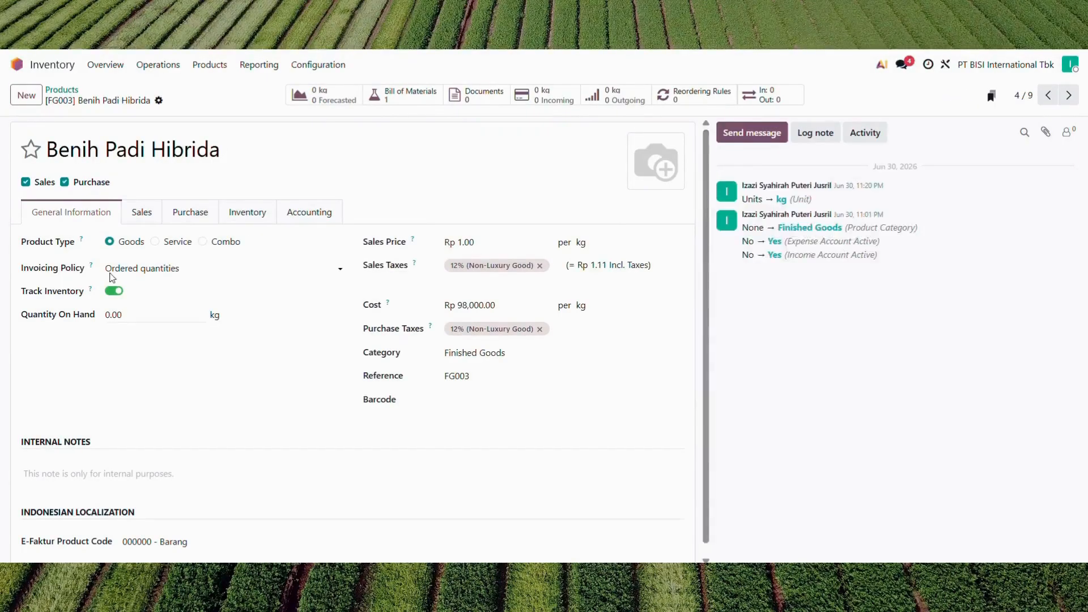
{"action": "left_click", "coordinate": [36, 67]}
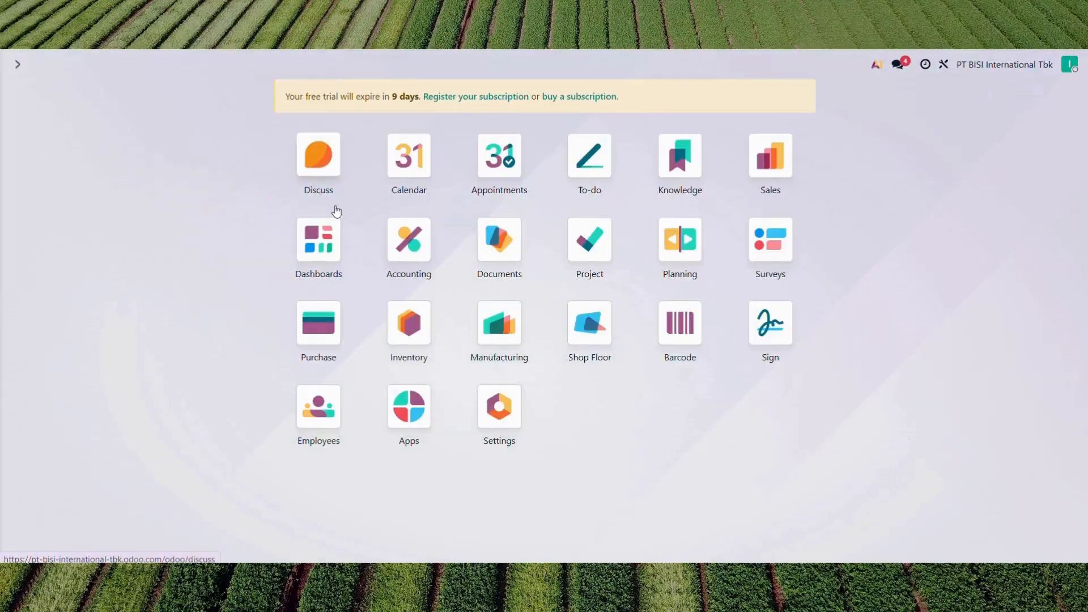
- Switch to Manufacturing and create a manufacturing order for 100 kg of Benih Padi Hibrida
{"action": "left_click", "coordinate": [483, 327]}
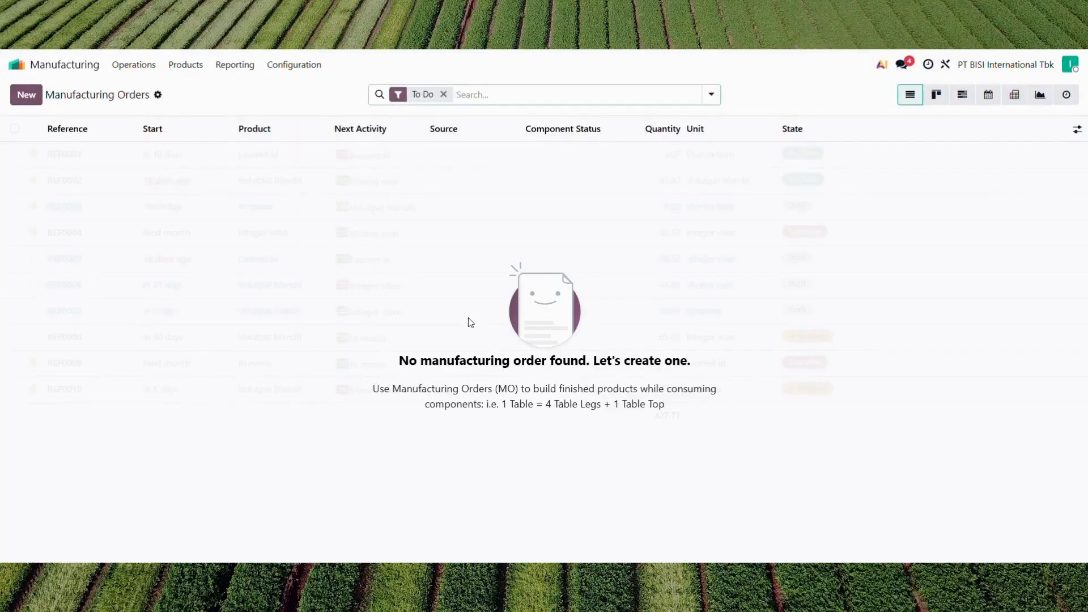
{"action": "left_click", "coordinate": [41, 101]}
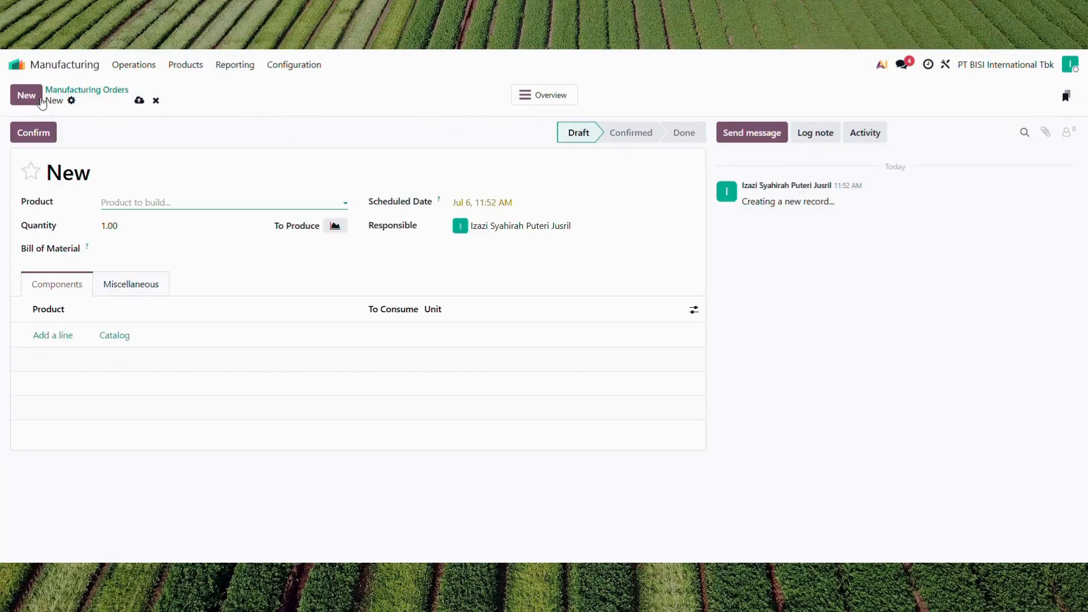
{"action": "left_click", "coordinate": [161, 200]}
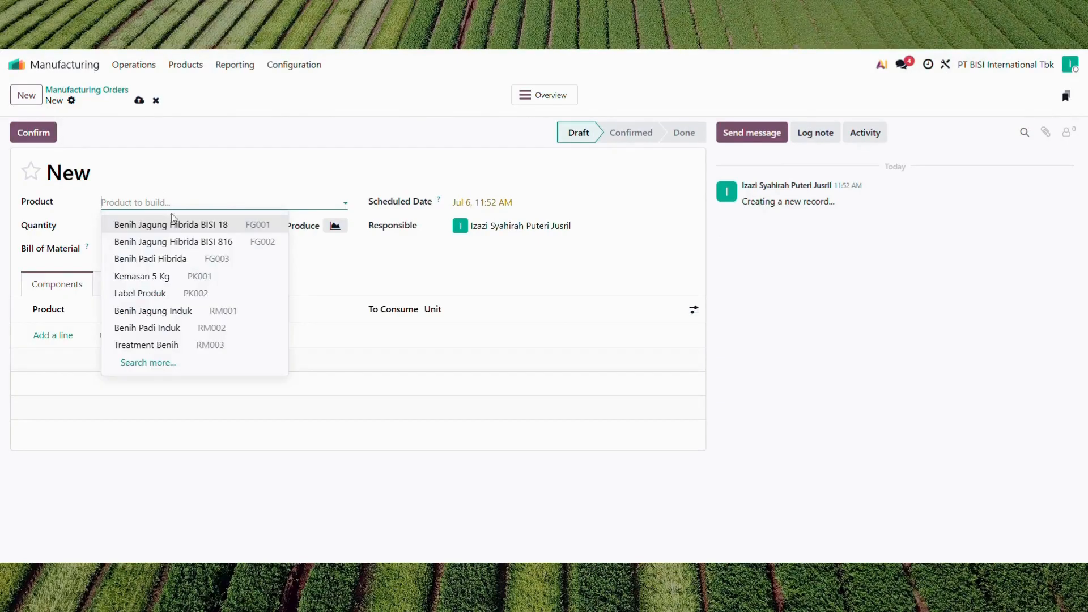
{"action": "left_click", "coordinate": [189, 259]}
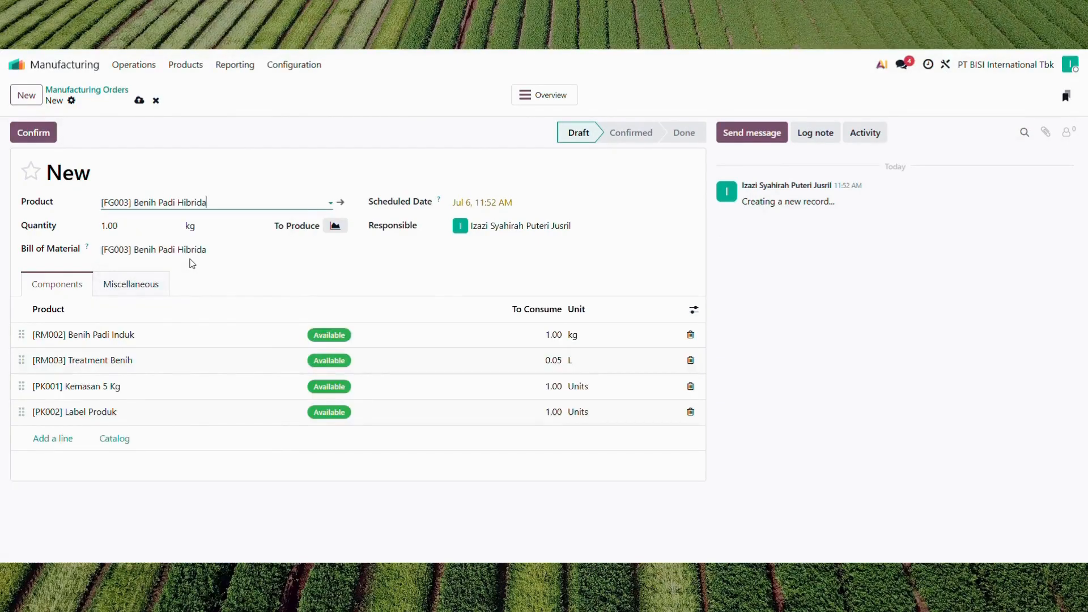
{"action": "left_click", "coordinate": [105, 226]}
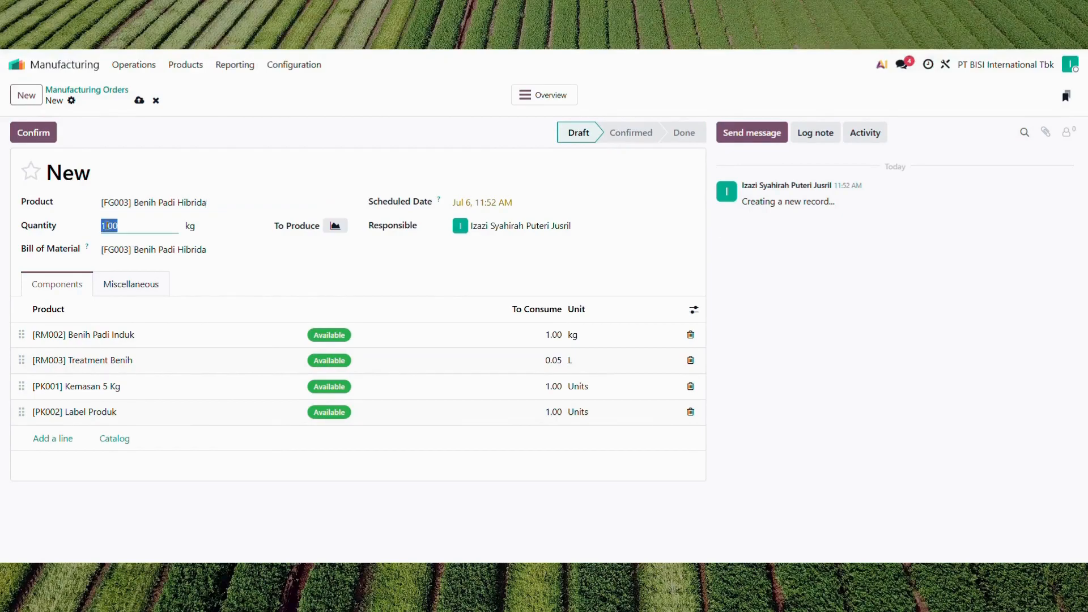
{"action": "left_click", "coordinate": [105, 225]}
{"action": "type", "text": "00"}
{"action": "left_click", "coordinate": [273, 264]}
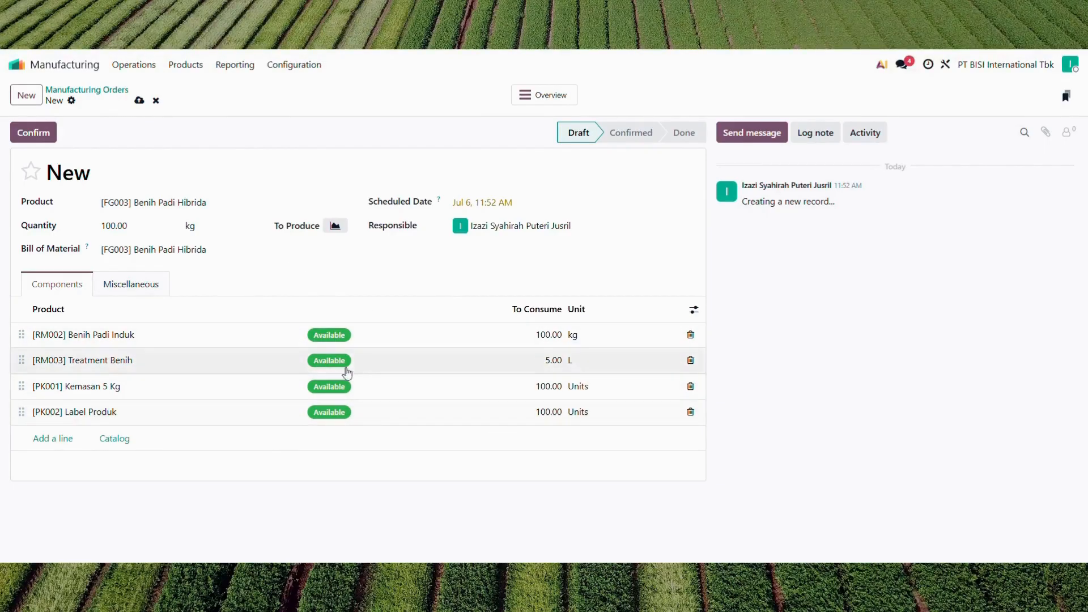
- Confirm the manufacturing order and produce its full quantity, checking it in the unfiltered order list before returning to the app overview
{"action": "left_click", "coordinate": [51, 137]}
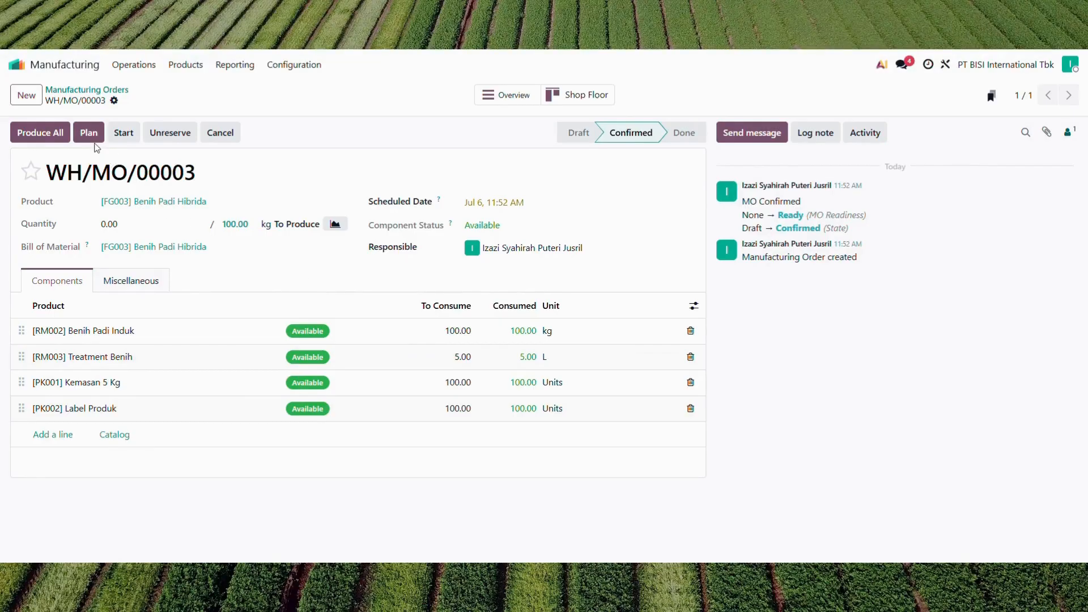
{"action": "left_click", "coordinate": [58, 136]}
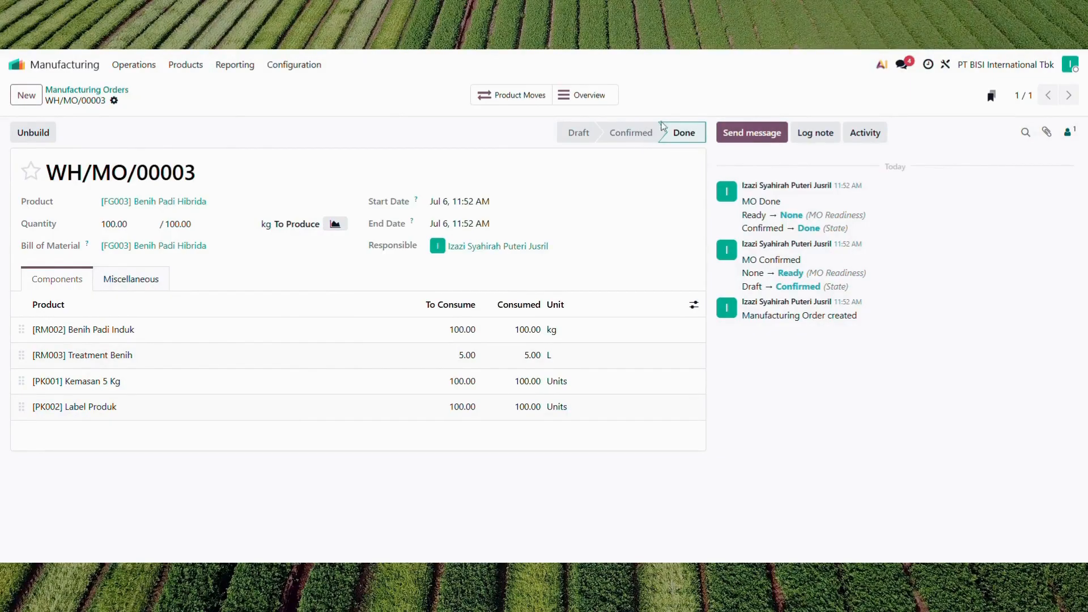
{"action": "left_click", "coordinate": [88, 90]}
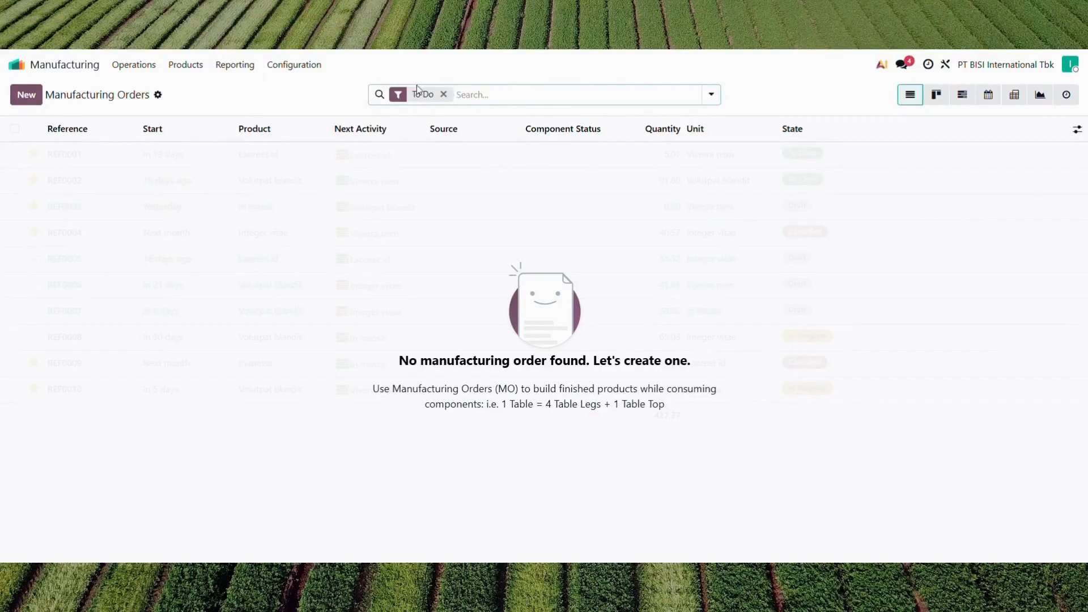
{"action": "left_click", "coordinate": [444, 95]}
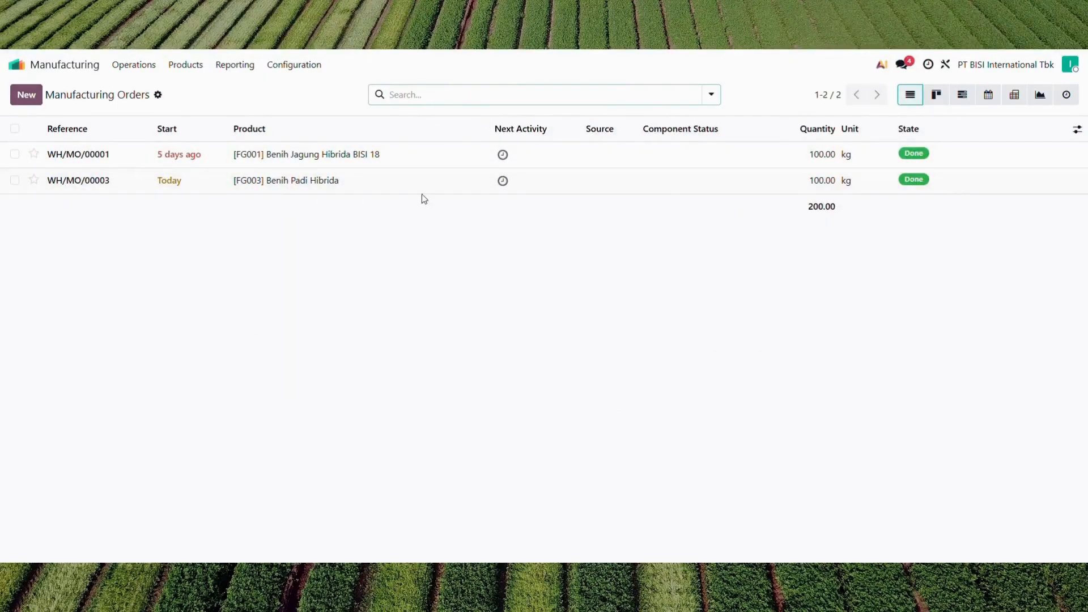
{"action": "left_click", "coordinate": [68, 67]}
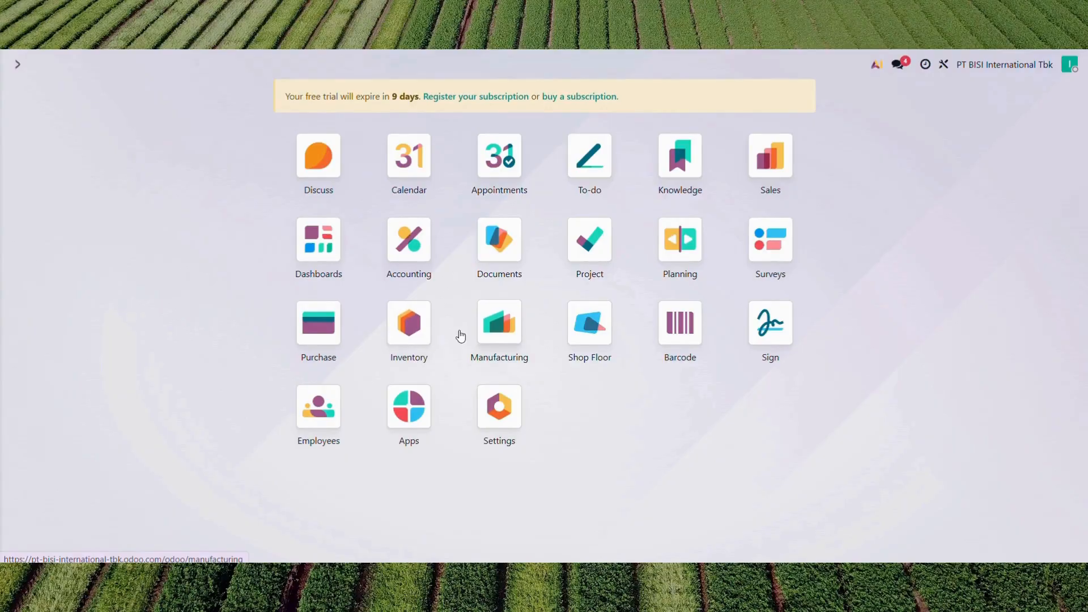
- Switch to Inventory and review the Benih Padi Hibrida product's stock after production and its linked manufacturing order
{"action": "left_click", "coordinate": [412, 315]}
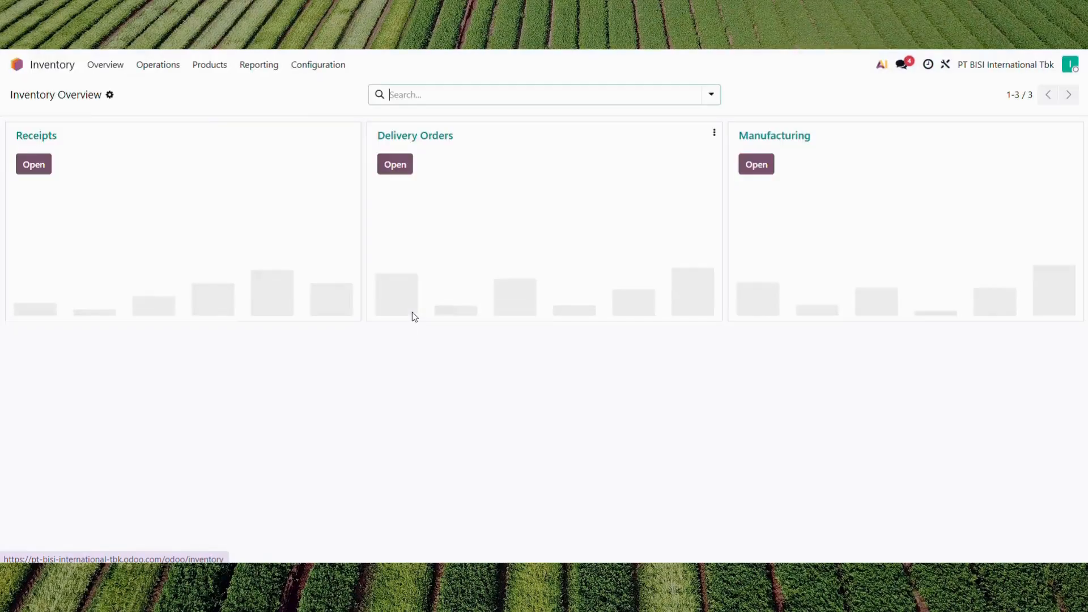
{"action": "left_click", "coordinate": [213, 65]}
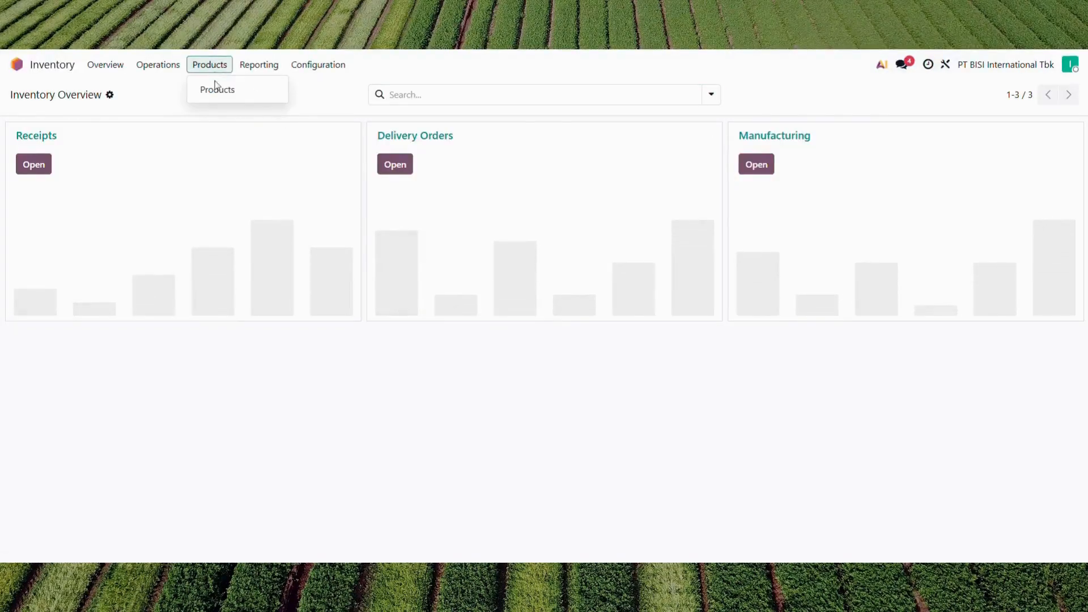
{"action": "left_click", "coordinate": [217, 87]}
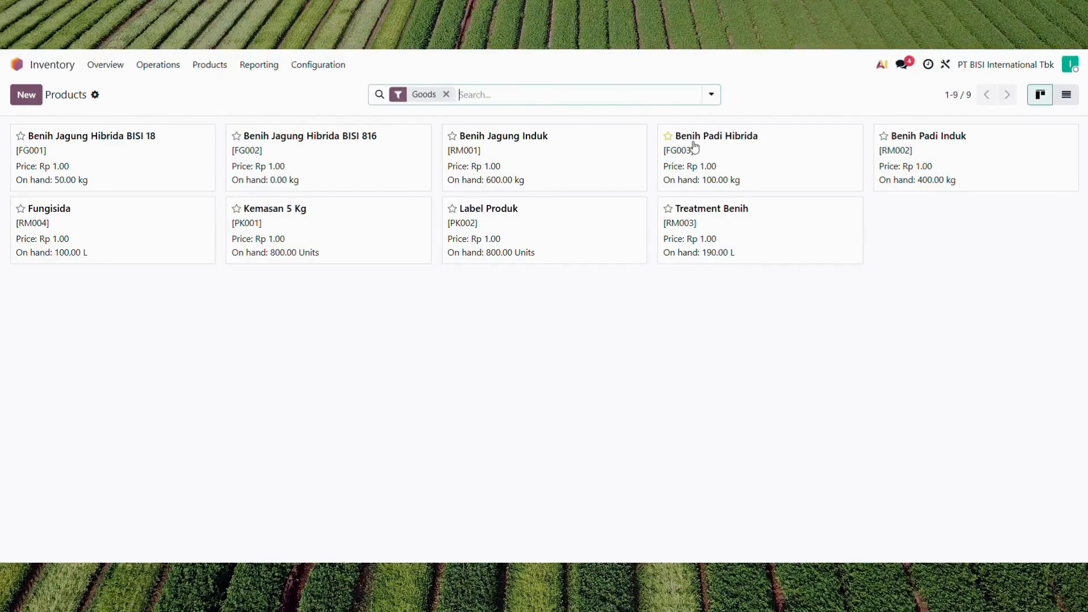
{"action": "left_click", "coordinate": [720, 178]}
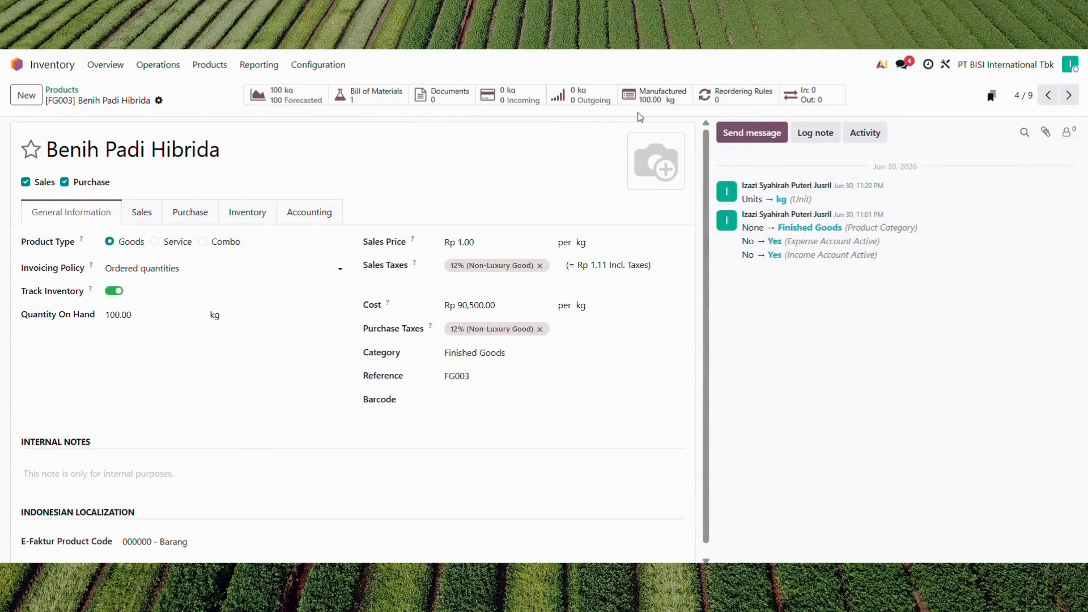
{"action": "left_click", "coordinate": [660, 103]}
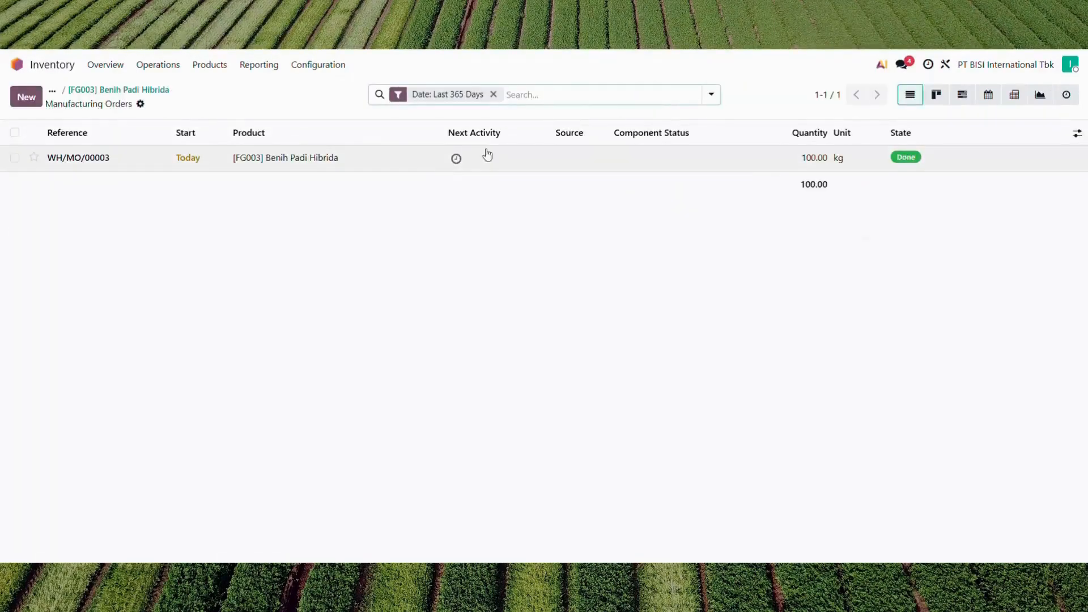
{"action": "left_click", "coordinate": [329, 165]}
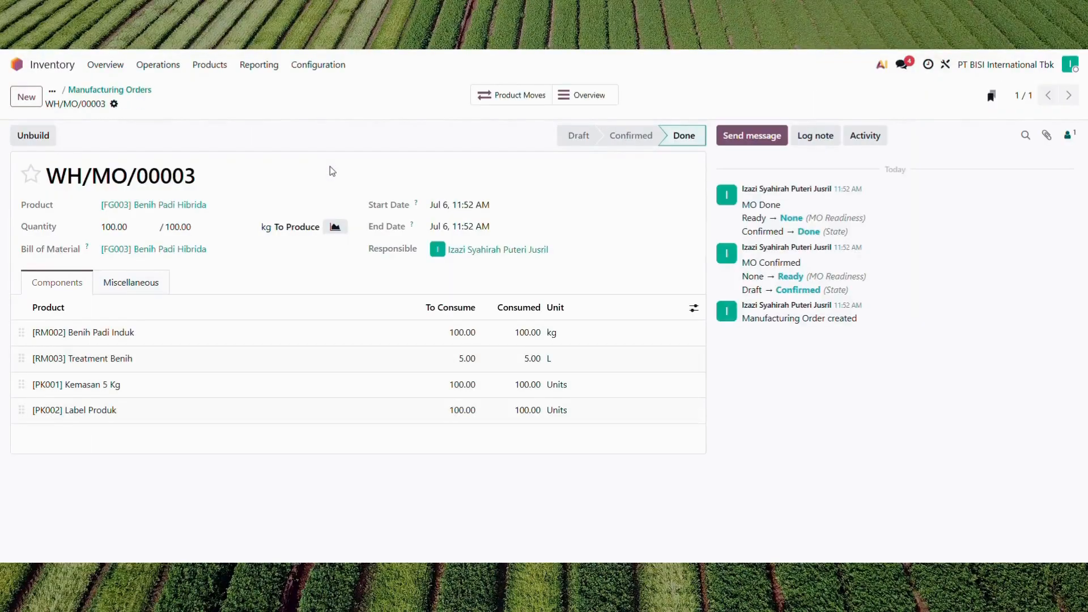
- Go back out of the manufacturing order and product pages and switch to the quotations list in Sales
{"action": "key", "text": "alt+Left"}
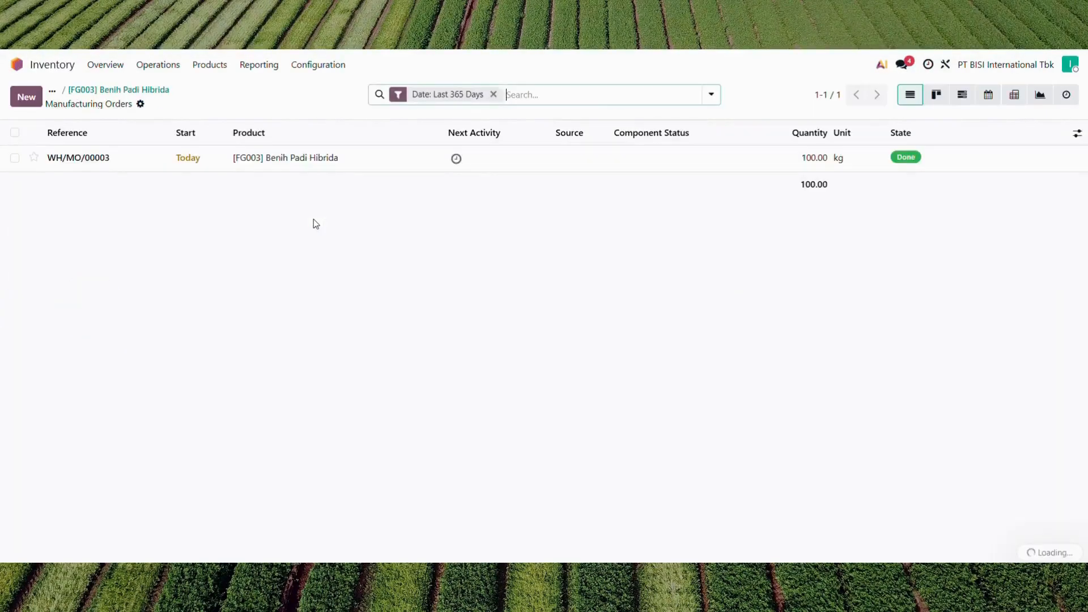
{"action": "key", "text": "alt+Left"}
{"action": "key", "text": "alt+Left"}
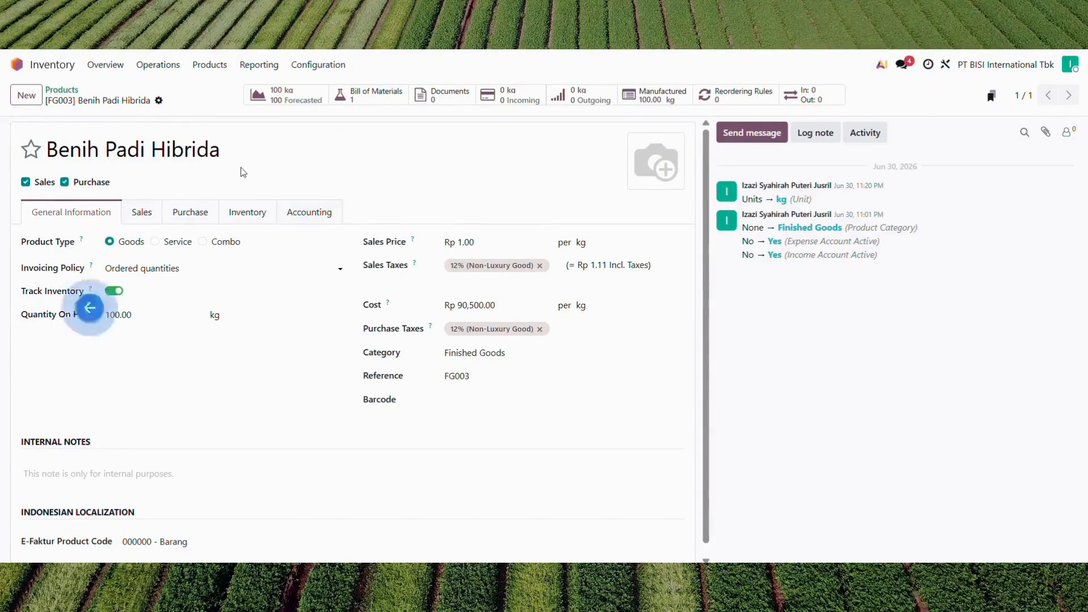
{"action": "key", "text": "alt+Left"}
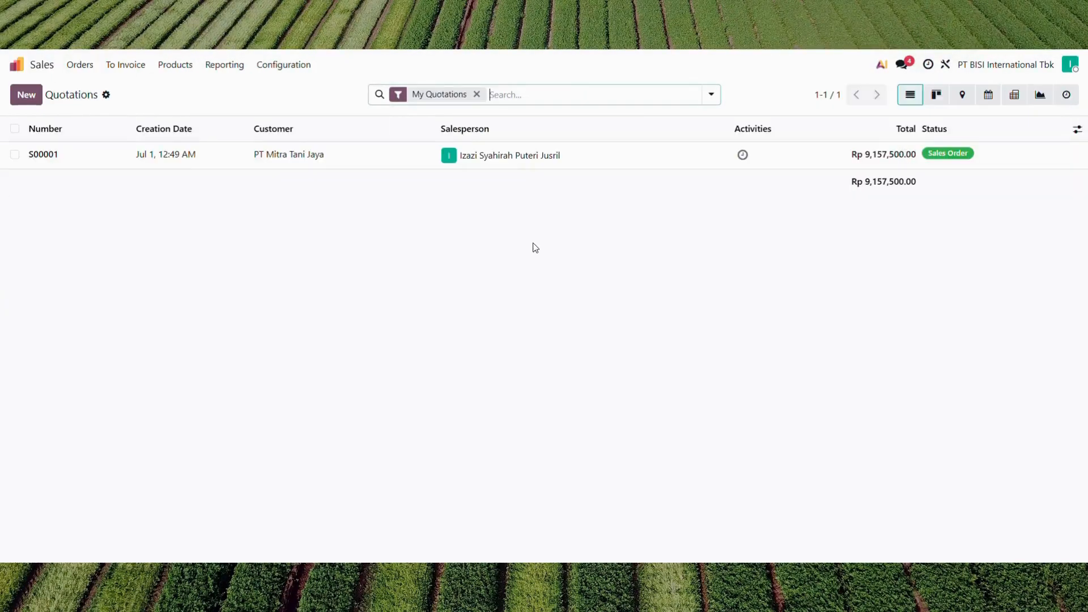
- Create a new sales quotation for the customer CV Bumi Pangan Sejahtera
{"action": "left_click", "coordinate": [39, 95]}
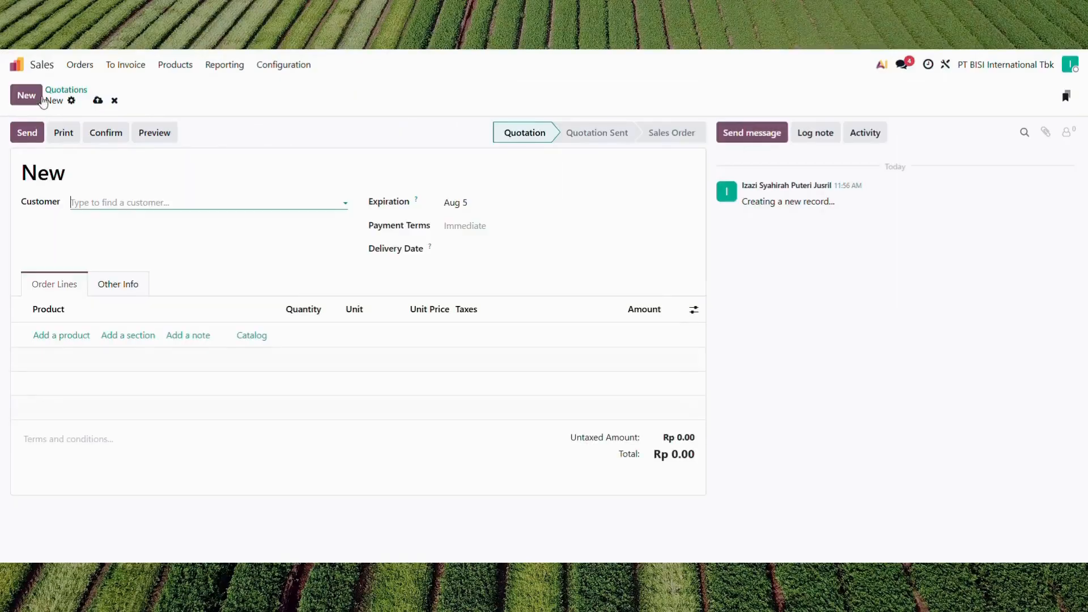
{"action": "left_click", "coordinate": [101, 202]}
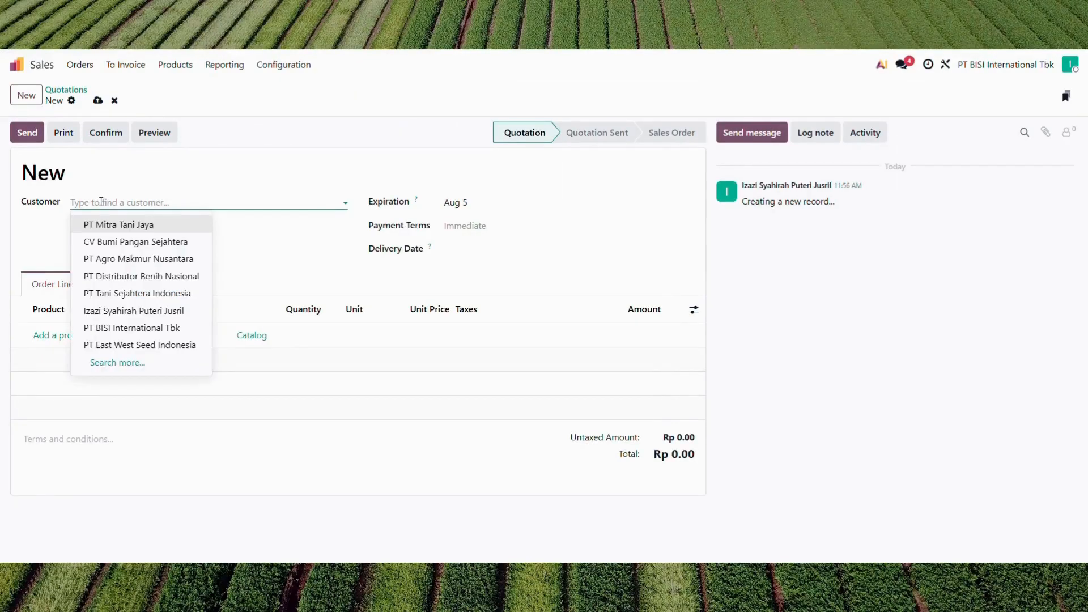
{"action": "left_click", "coordinate": [123, 242]}
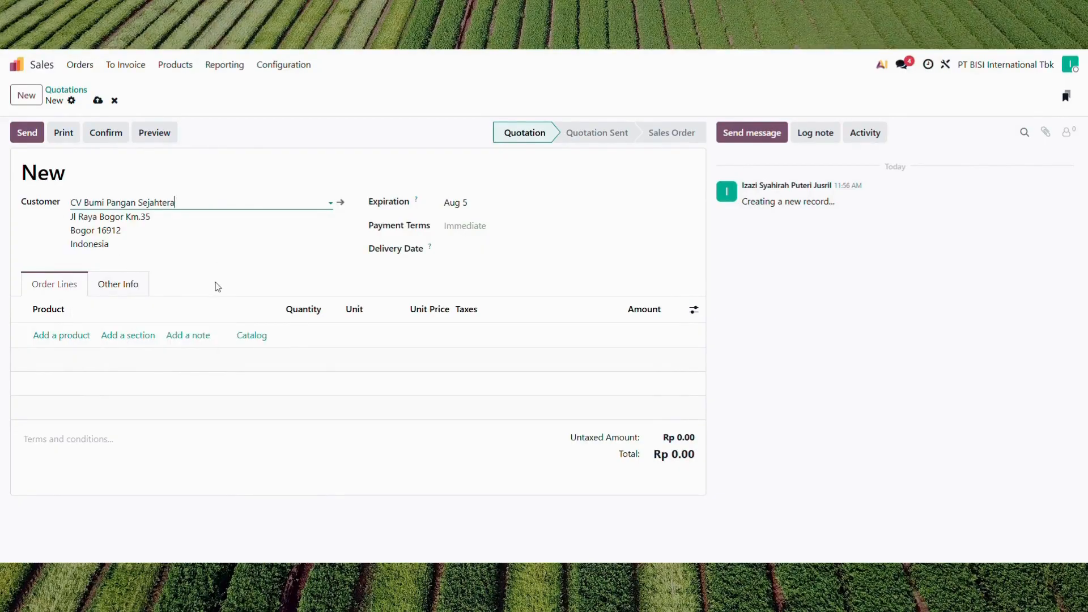
- Add Benih Padi Hibrida to the quotation with a quantity of 50 kg and a unit price of 163,000
{"action": "left_click", "coordinate": [55, 339]}
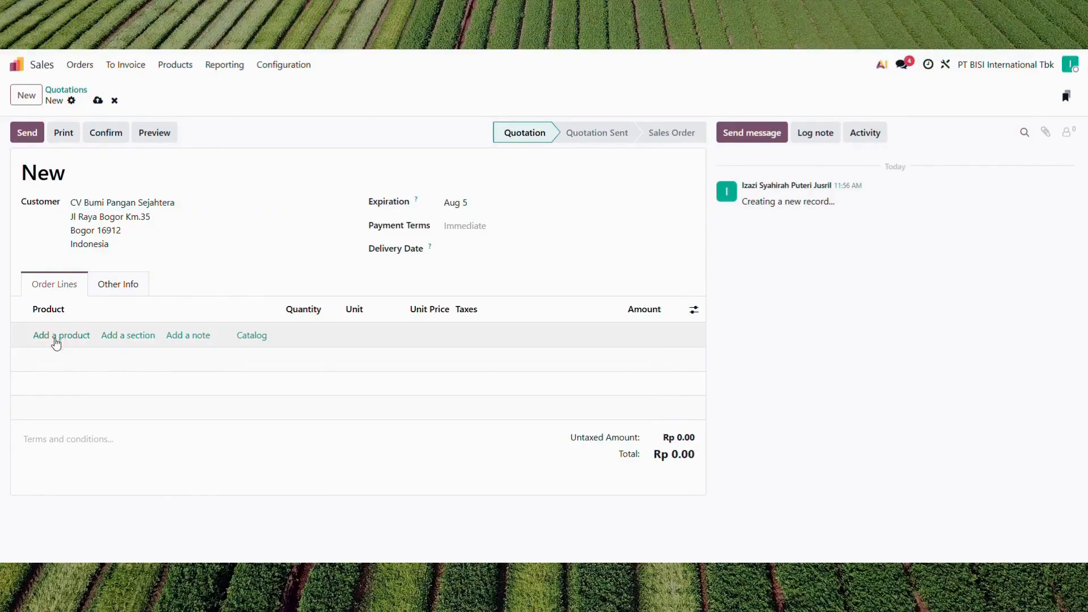
{"action": "type", "text": "padi"}
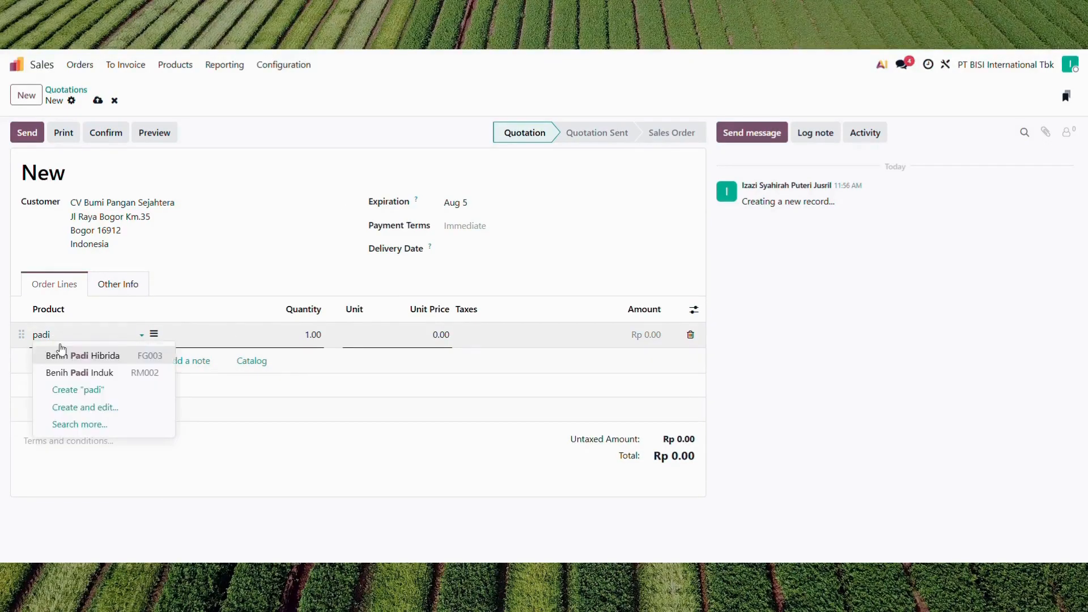
{"action": "left_click", "coordinate": [112, 361]}
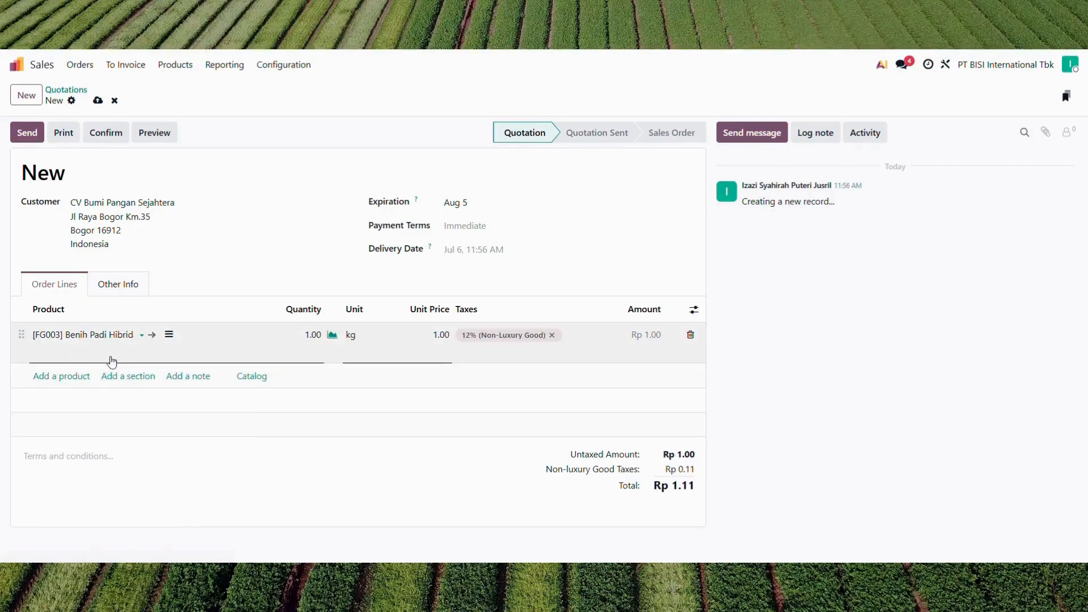
{"action": "left_click", "coordinate": [315, 338]}
{"action": "left_click", "coordinate": [310, 335]}
{"action": "left_click", "coordinate": [437, 336]}
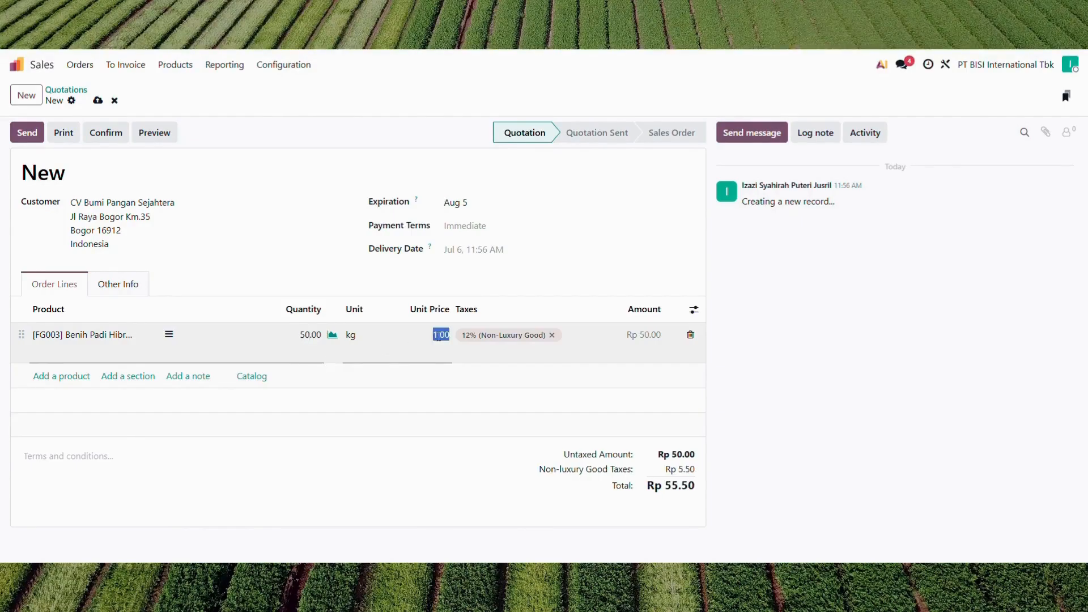
{"action": "left_click", "coordinate": [438, 337]}
{"action": "type", "text": "000"}
{"action": "left_click", "coordinate": [427, 447]}
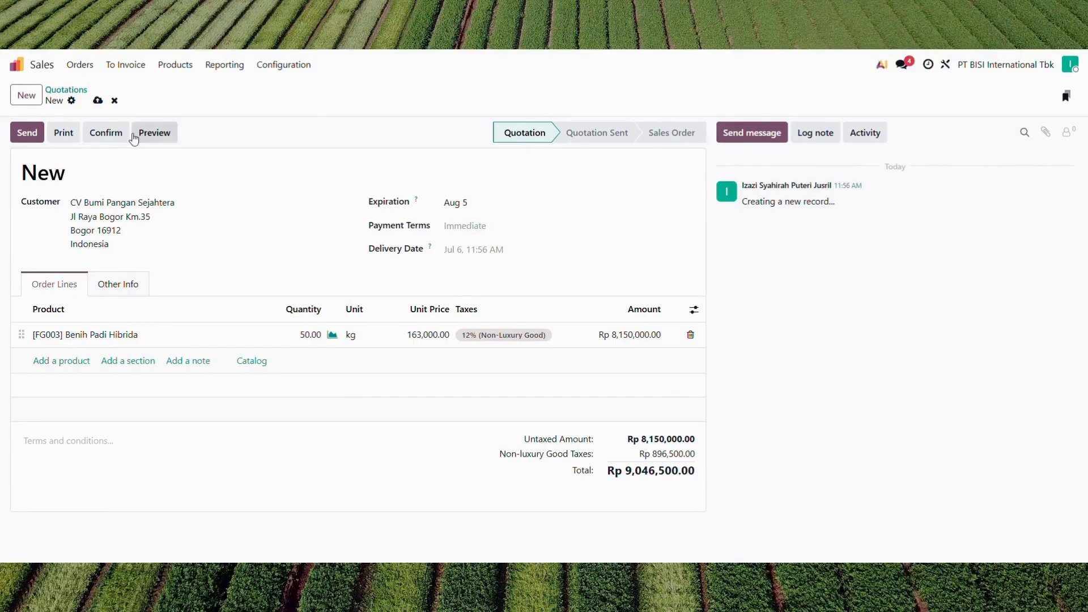
- Save the quotation for CV Bumi Pangan Sejahtera and confirm it as a sales order
{"action": "left_click", "coordinate": [97, 102]}
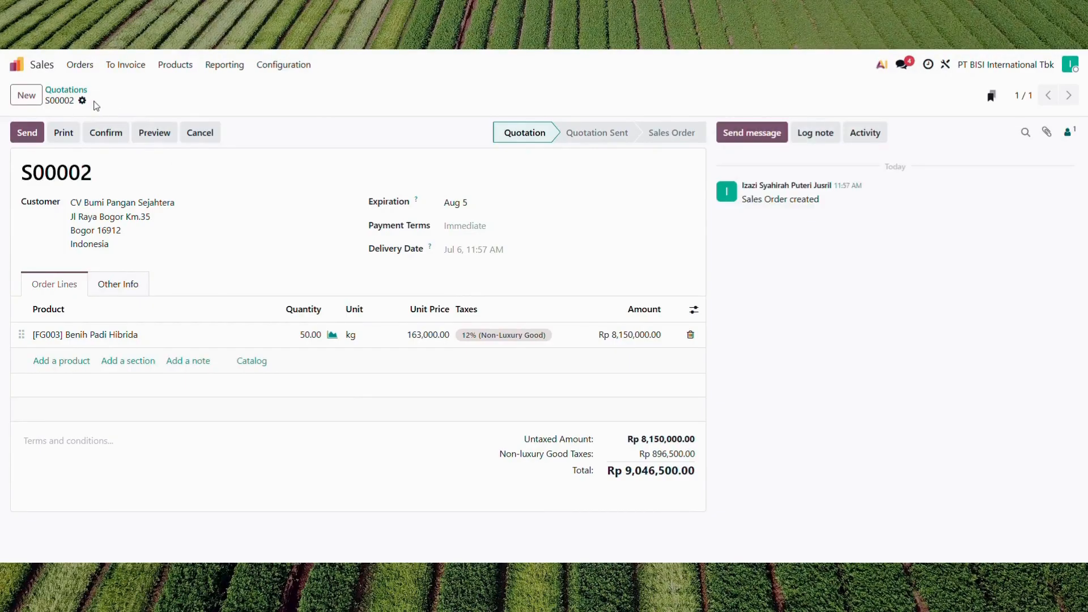
{"action": "left_click", "coordinate": [105, 133]}
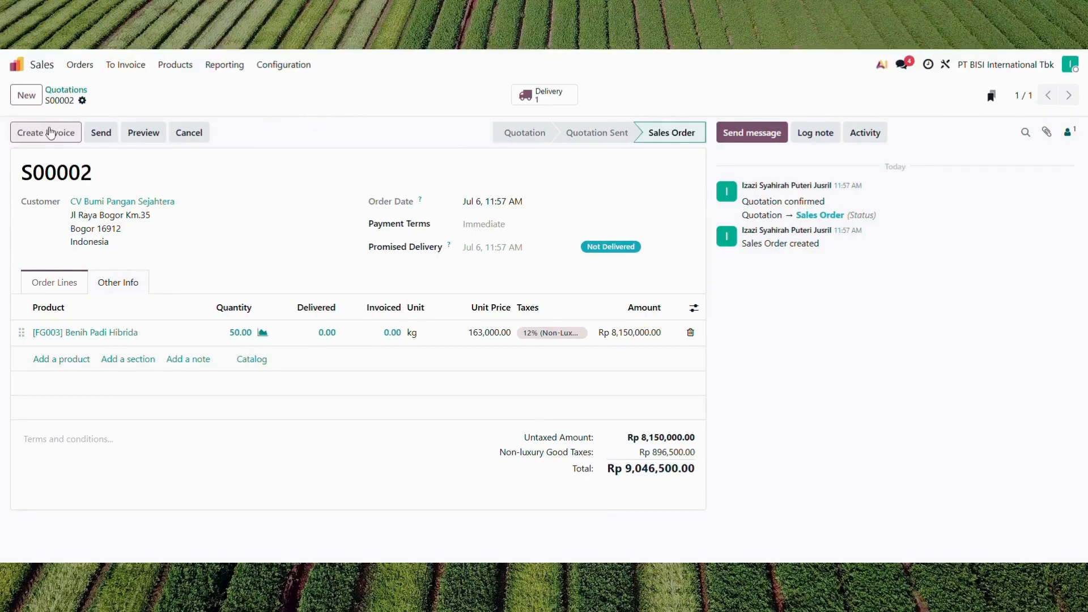
- Create and confirm a regular invoice for the sales order, and start registering its payment
{"action": "left_click", "coordinate": [50, 132]}
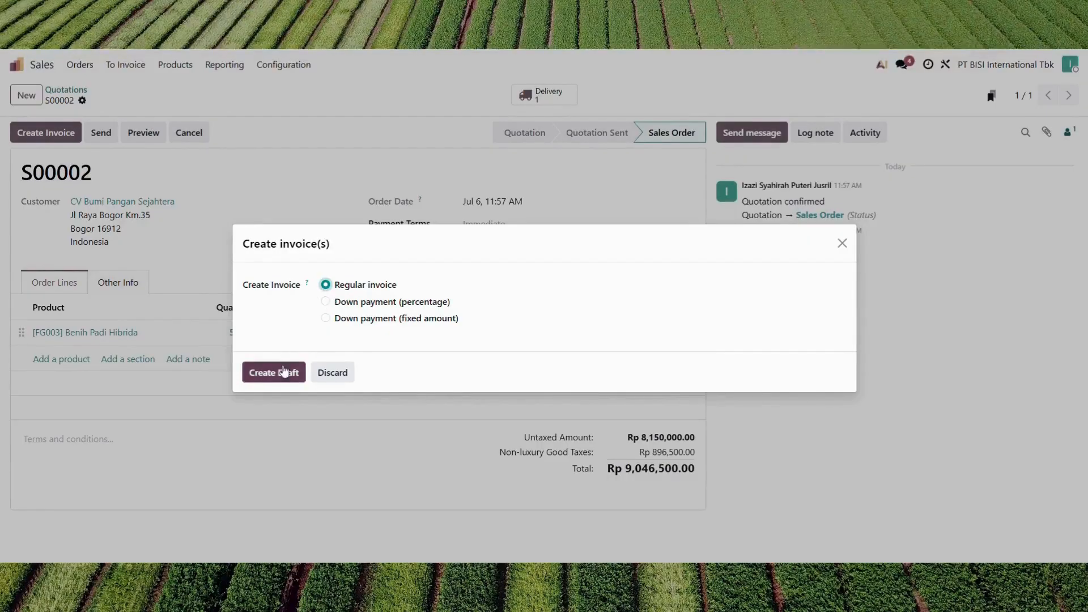
{"action": "left_click", "coordinate": [284, 372]}
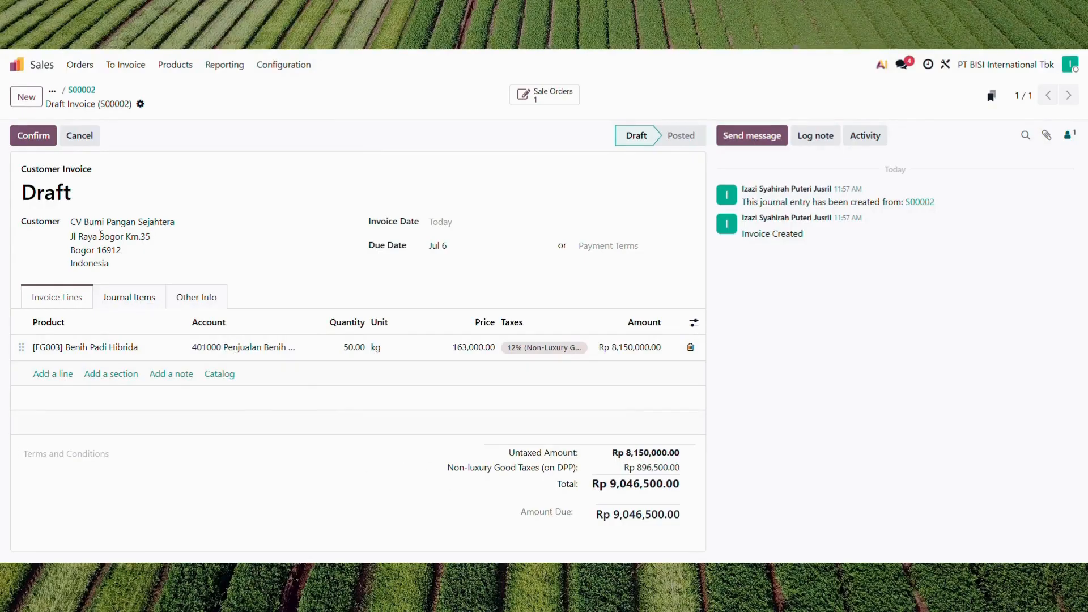
{"action": "left_click", "coordinate": [38, 142]}
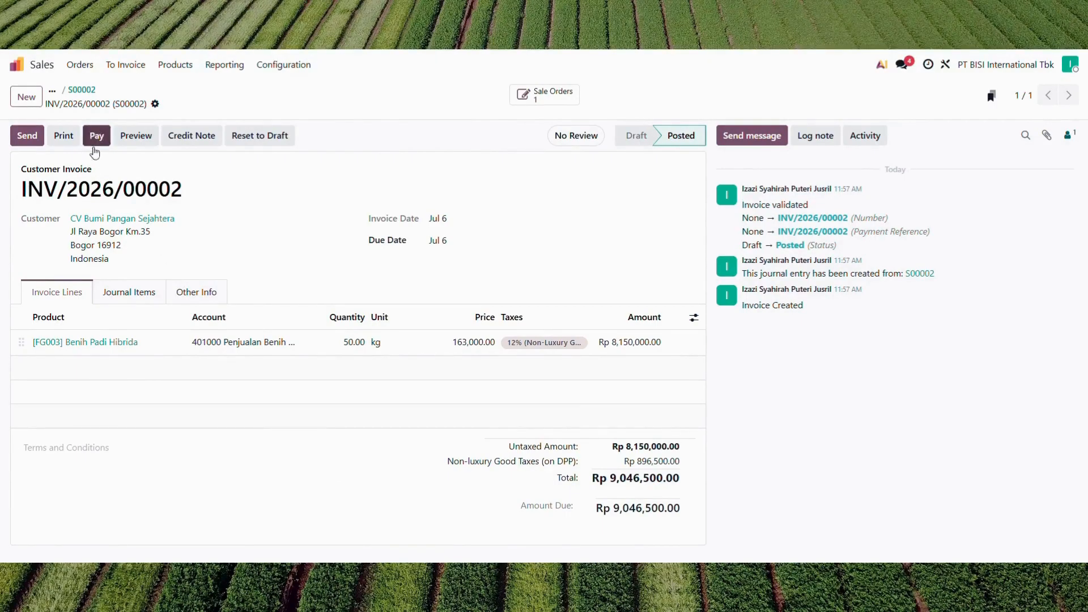
{"action": "left_click", "coordinate": [97, 135]}
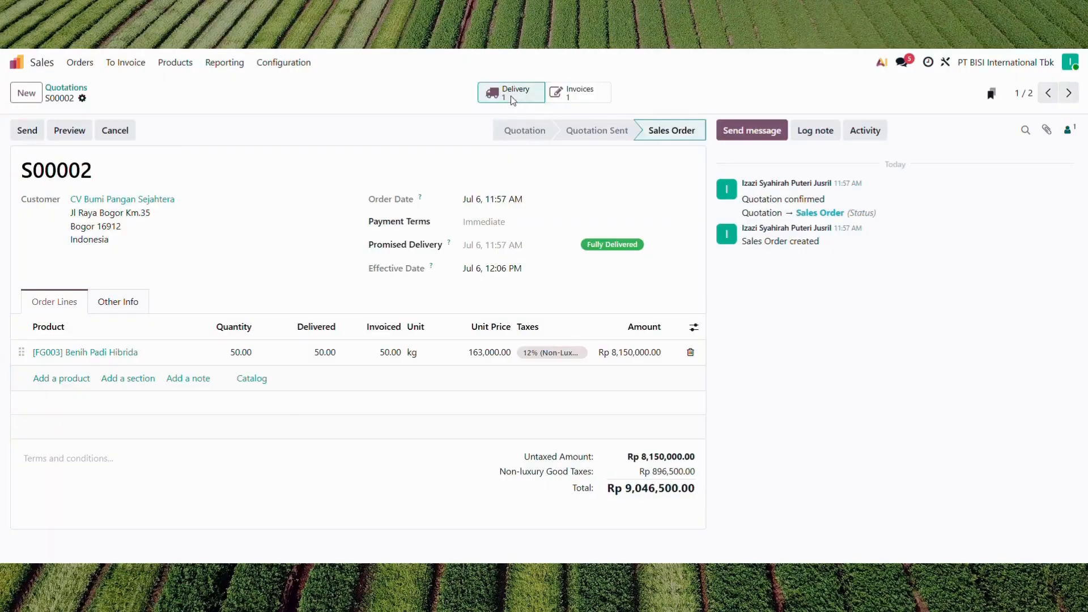
- Review the delivery order linked to the Benih Padi Hibrida sales order and return to the order
{"action": "left_click", "coordinate": [512, 95]}
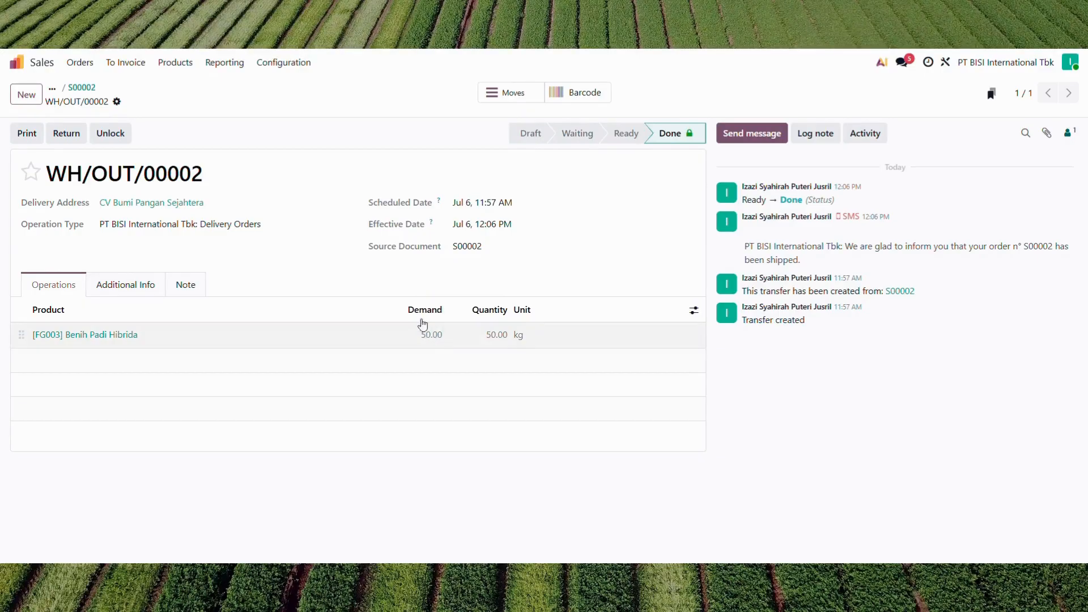
{"action": "left_click", "coordinate": [80, 89]}
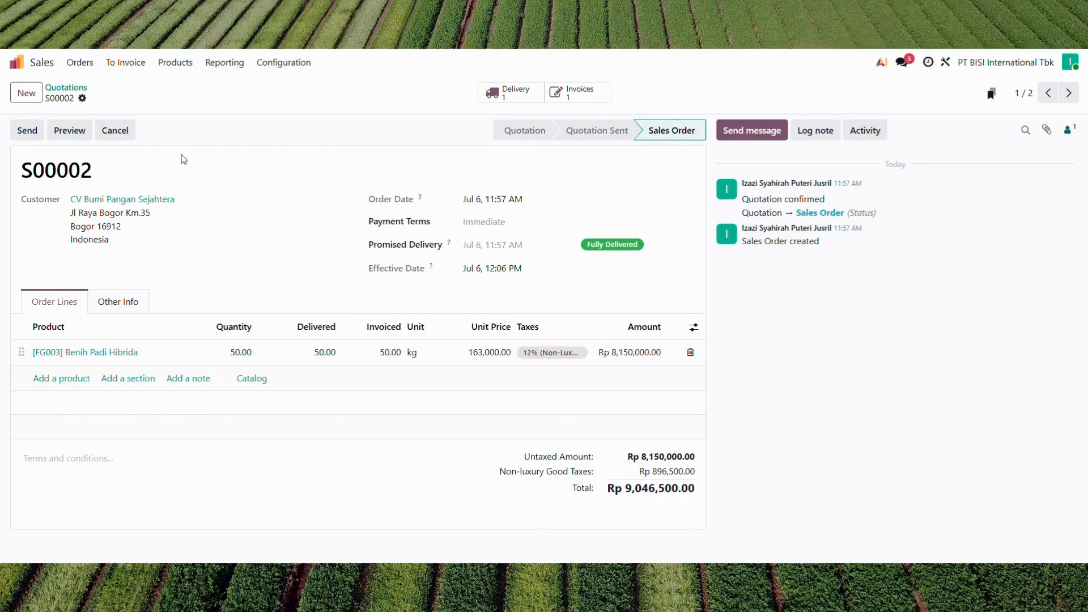
- Switch to Inventory, open the Benih Padi Hibrida product and view its incoming and outgoing stock moves
{"action": "left_click", "coordinate": [34, 62]}
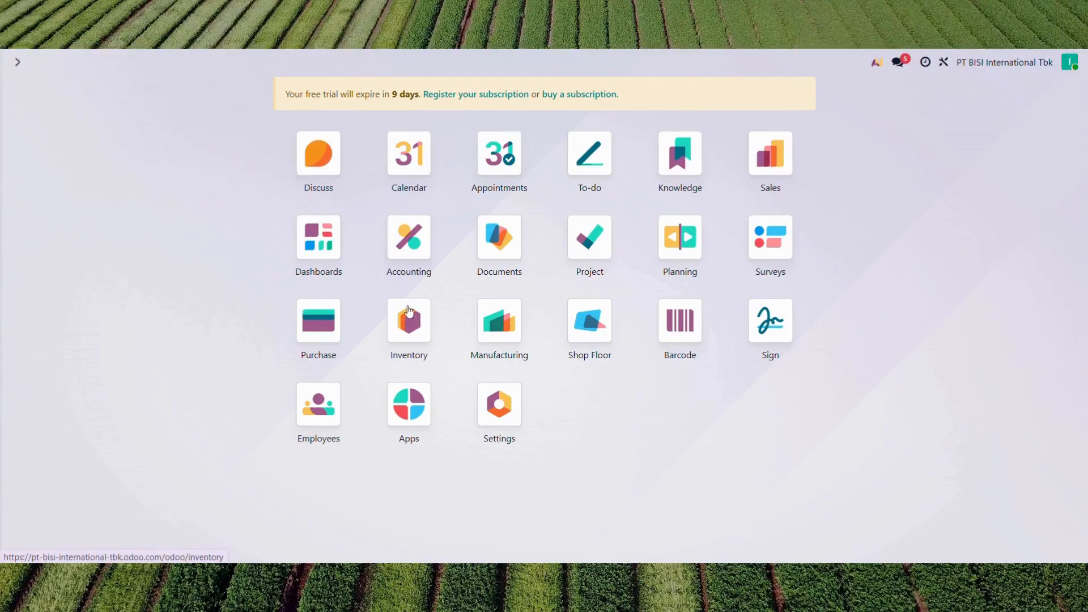
{"action": "left_click", "coordinate": [419, 326]}
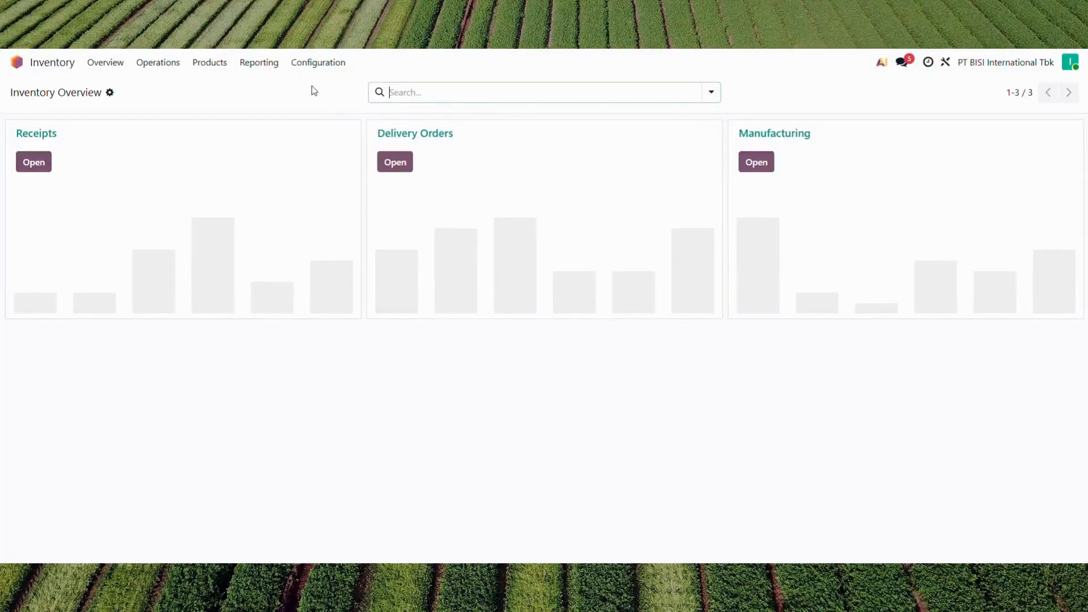
{"action": "left_click", "coordinate": [212, 64]}
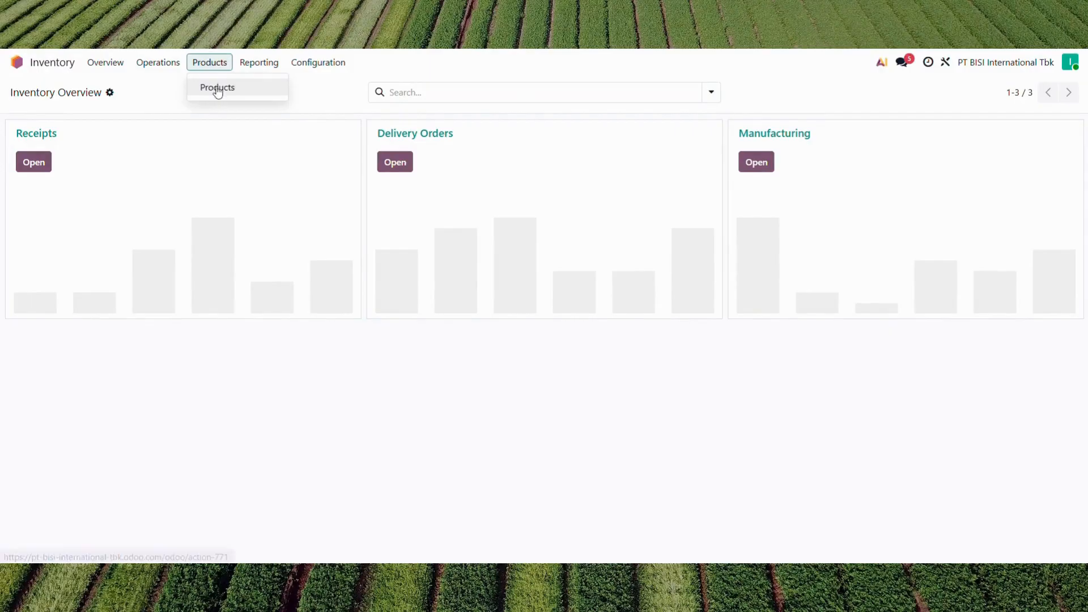
{"action": "left_click", "coordinate": [216, 89]}
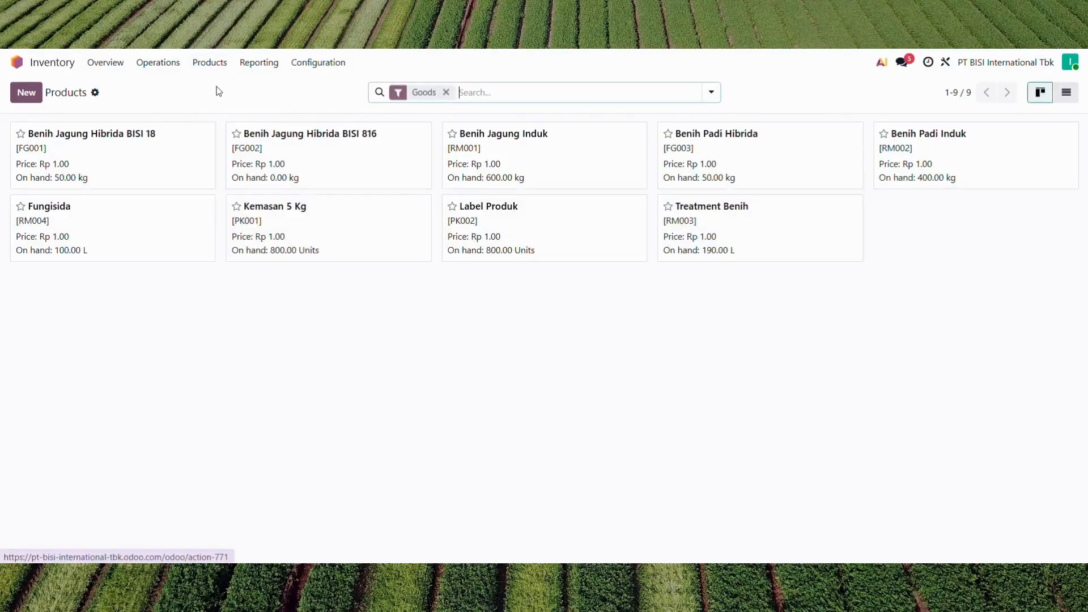
{"action": "left_click", "coordinate": [713, 180]}
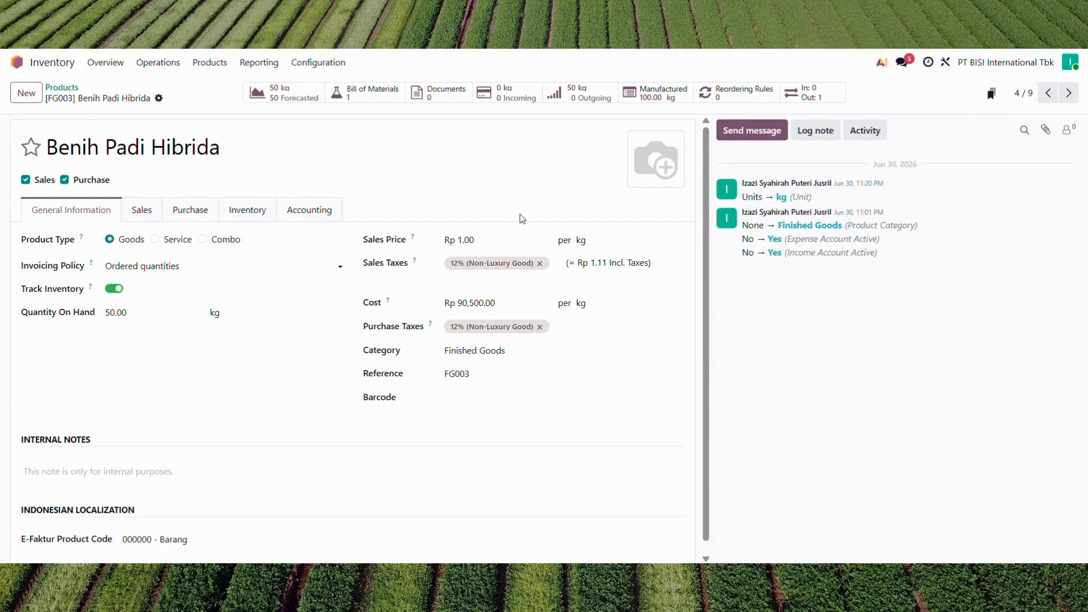
{"action": "left_click", "coordinate": [836, 93]}
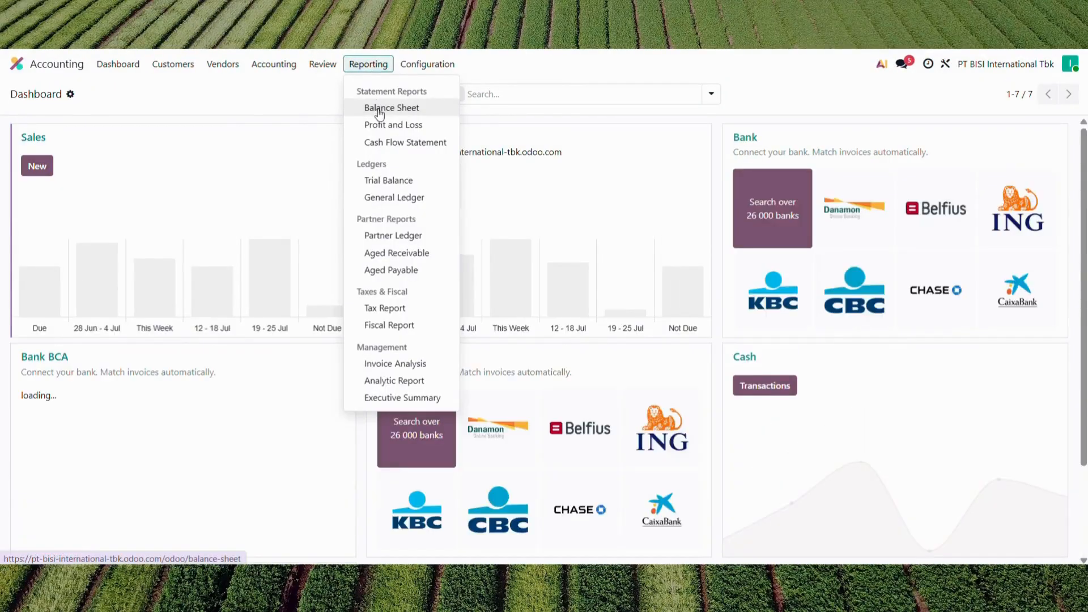
- Open the Balance Sheet report in Accounting and expand Receivables and Current Assets to examine their accounts
{"action": "left_click", "coordinate": [379, 109]}
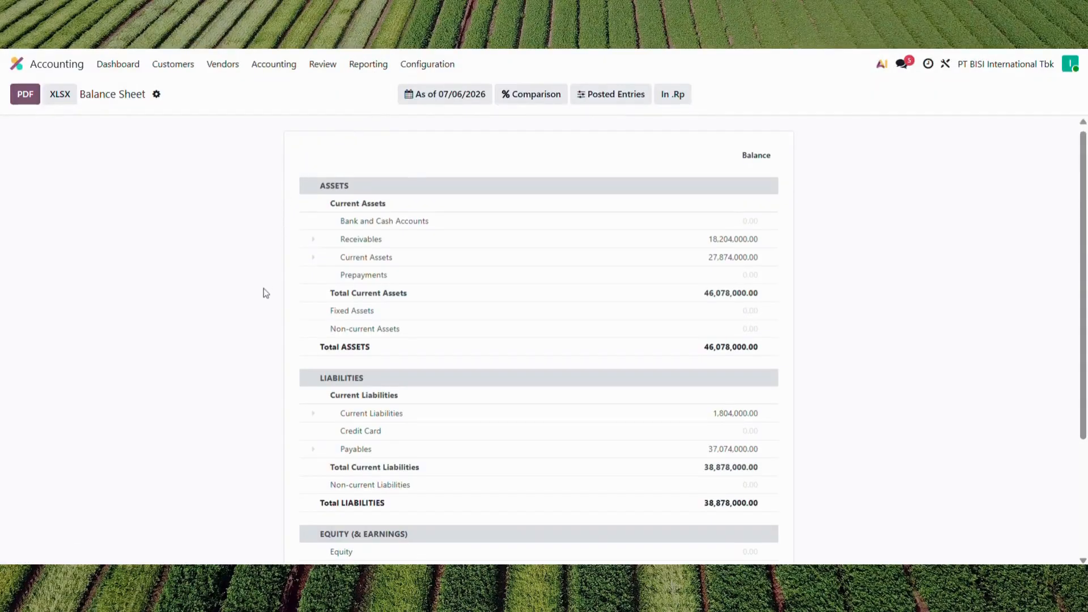
{"action": "scroll", "coordinate": [266, 293], "scroll_direction": "down", "scroll_amount": 3}
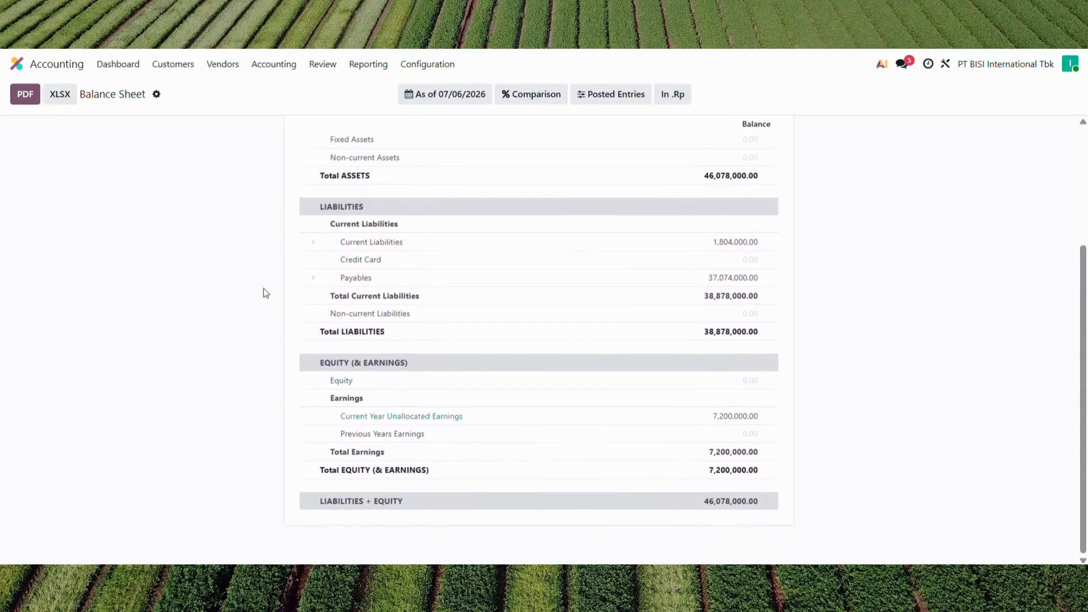
{"action": "scroll", "coordinate": [265, 293], "scroll_direction": "up", "scroll_amount": 2}
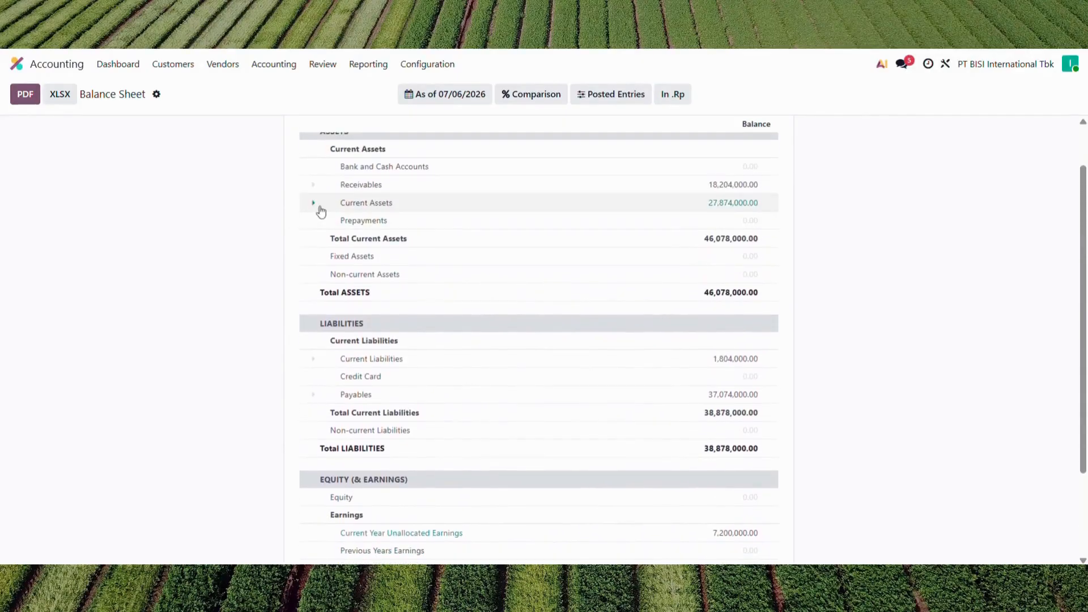
{"action": "left_click", "coordinate": [314, 186]}
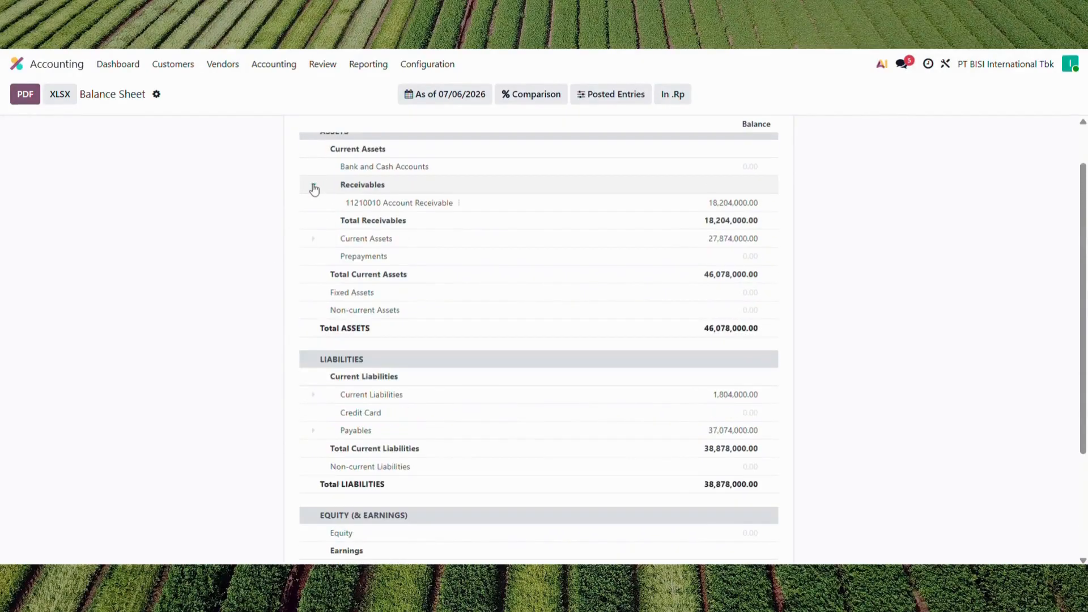
{"action": "left_click", "coordinate": [315, 239]}
{"action": "scroll", "coordinate": [318, 246], "scroll_direction": "up", "scroll_amount": 1}
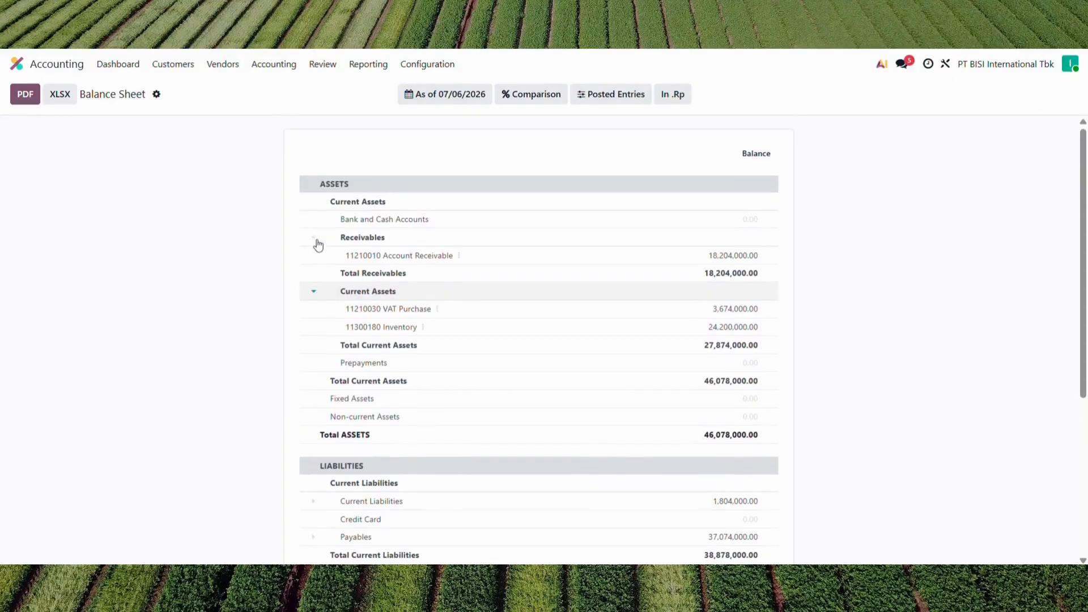
- Expand Current Liabilities and Payables in the balance sheet and review their accounts against the assets
{"action": "scroll", "coordinate": [318, 245], "scroll_direction": "down", "scroll_amount": 1}
{"action": "scroll", "coordinate": [318, 245], "scroll_direction": "down", "scroll_amount": 3}
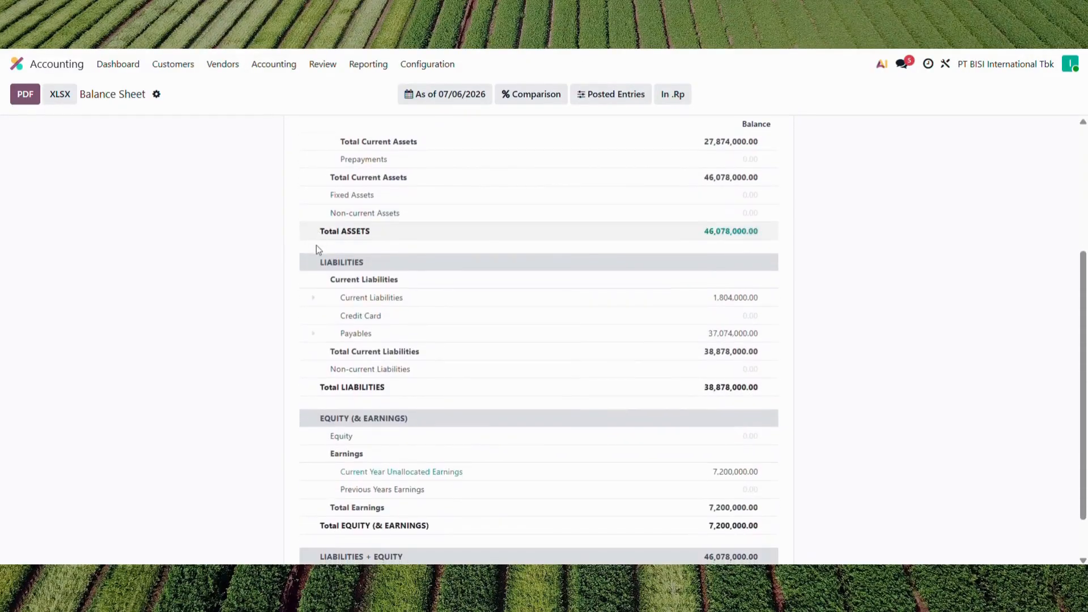
{"action": "left_click", "coordinate": [315, 299]}
{"action": "scroll", "coordinate": [316, 306], "scroll_direction": "down", "scroll_amount": 1}
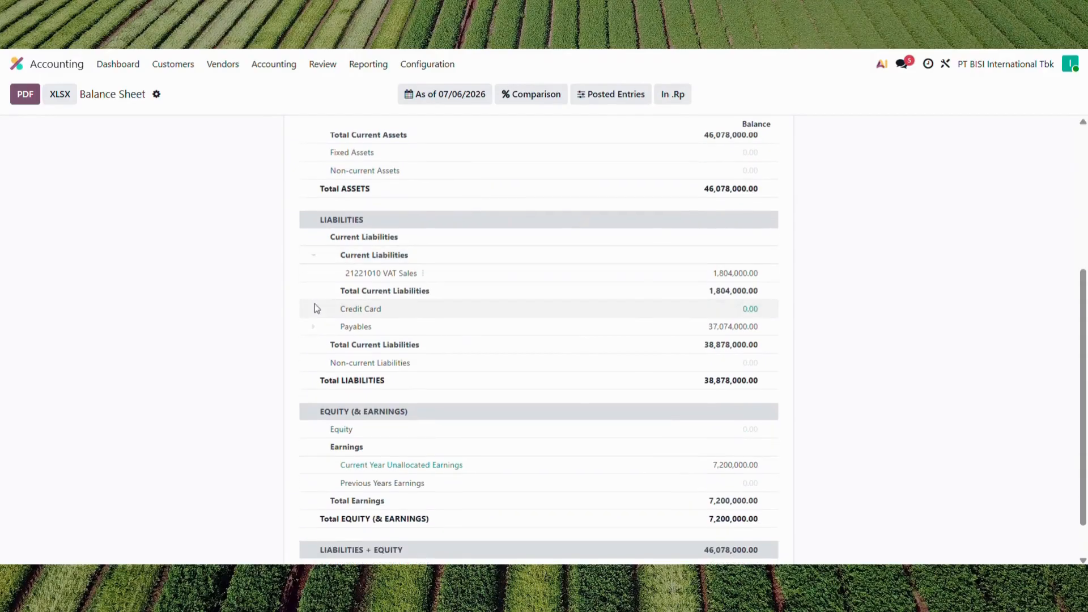
{"action": "left_click", "coordinate": [314, 327]}
{"action": "scroll", "coordinate": [316, 332], "scroll_direction": "down", "scroll_amount": 2}
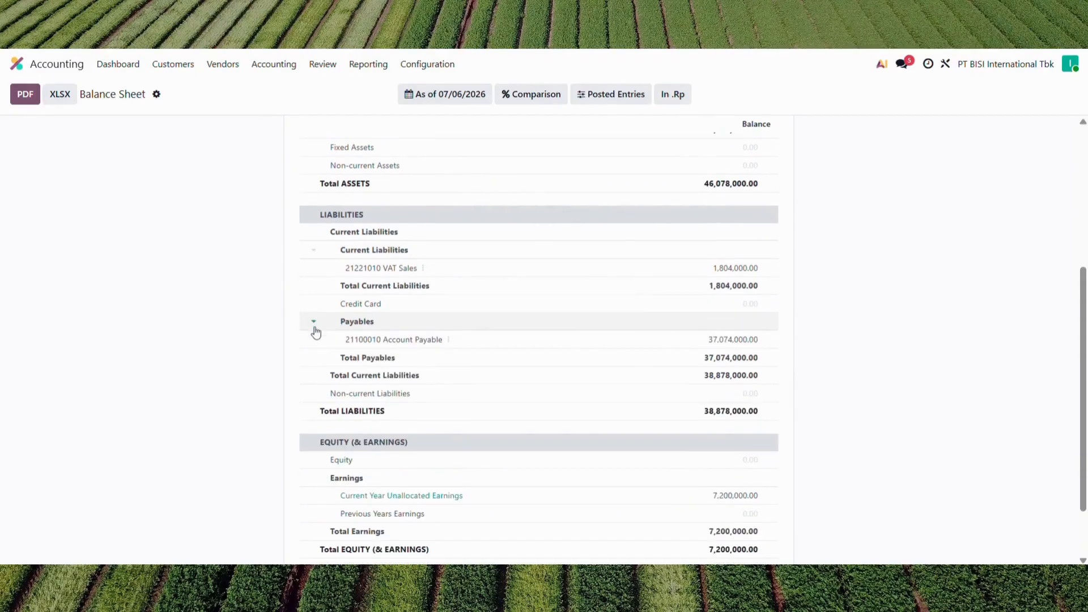
{"action": "scroll", "coordinate": [316, 330], "scroll_direction": "up", "scroll_amount": 1}
{"action": "scroll", "coordinate": [316, 331], "scroll_direction": "up", "scroll_amount": 6}
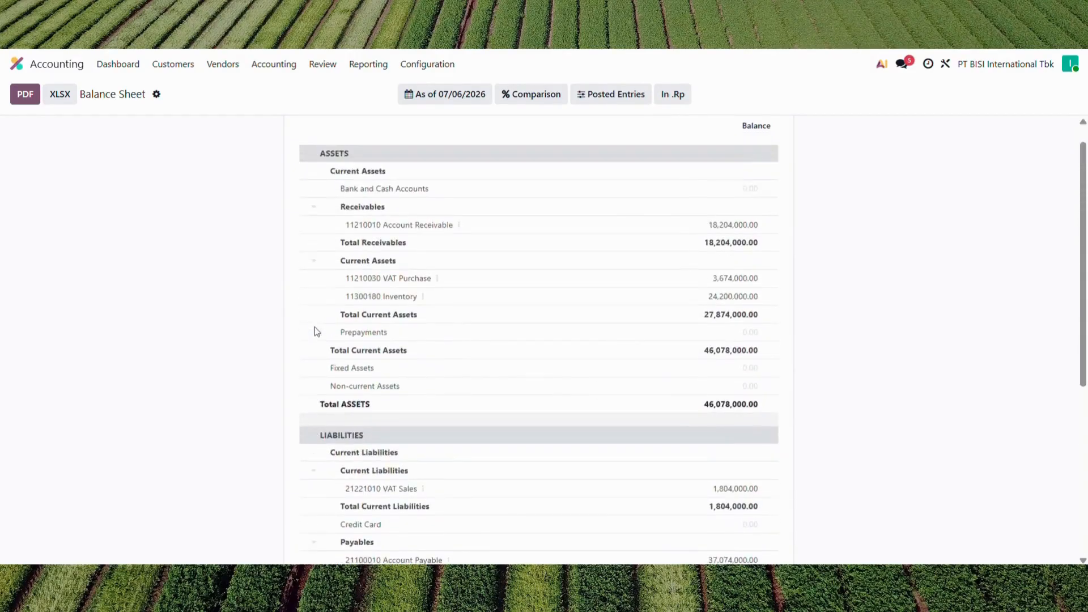
- Open the Profit and Loss report
{"action": "left_click", "coordinate": [367, 64]}
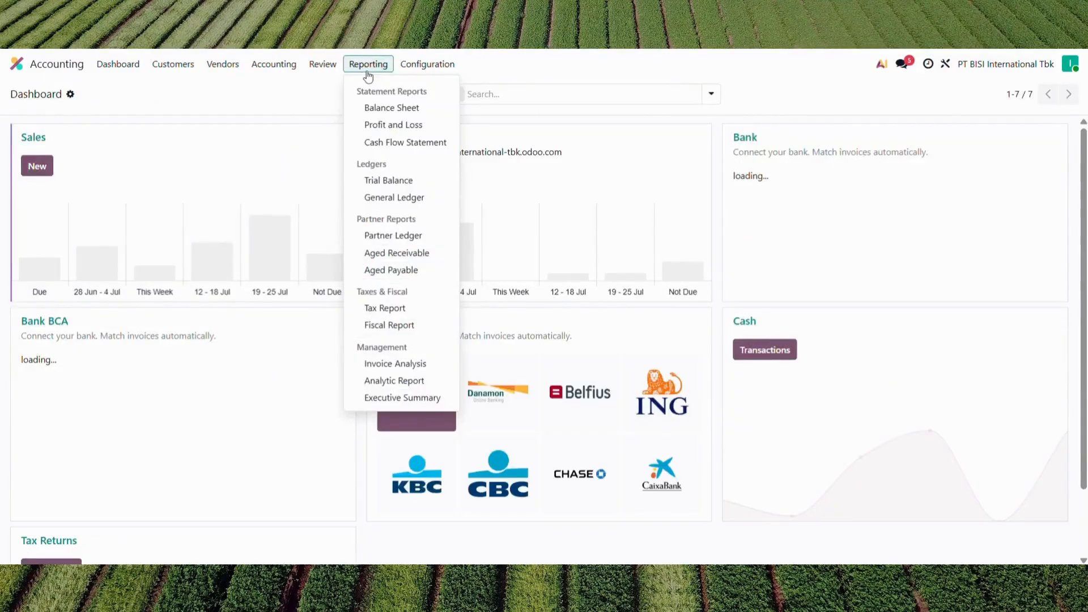
{"action": "left_click", "coordinate": [384, 125]}
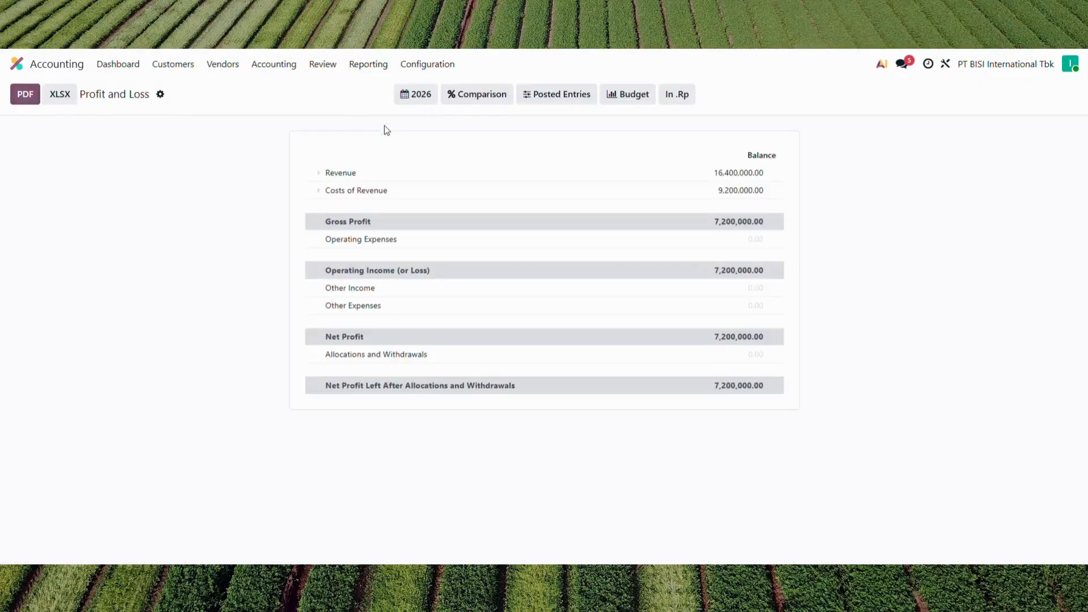